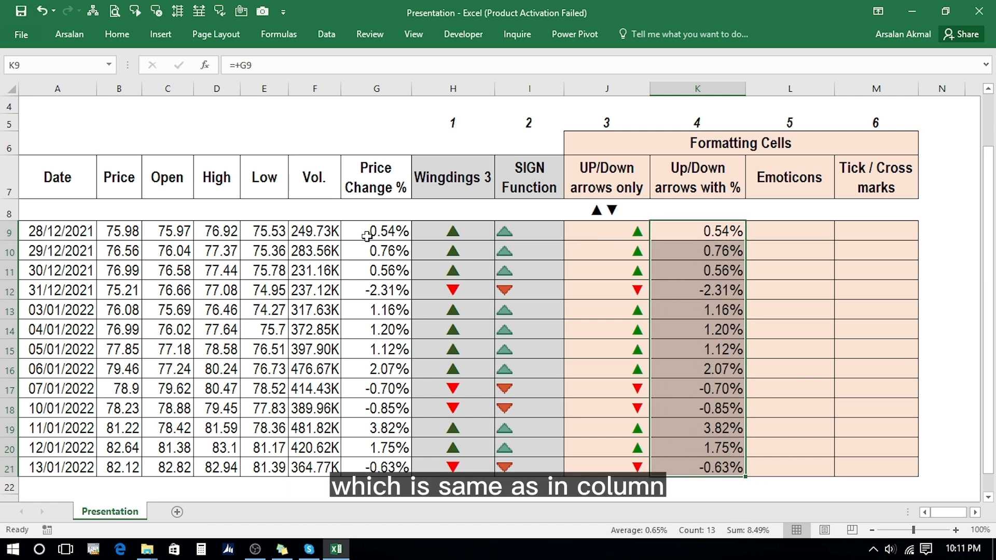
Step: Copy the up and down arrow symbols ▲▼ from cell J8
drag(368, 232, 363, 466)
click(670, 216)
key(Left)
key(F2)
key(shift+Home)
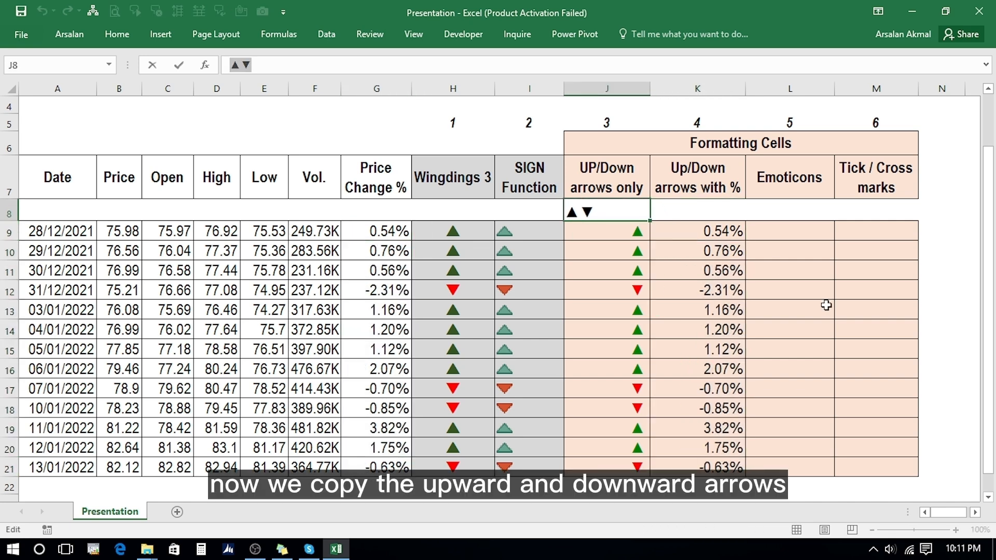
key(ctrl+c)
key(Escape)
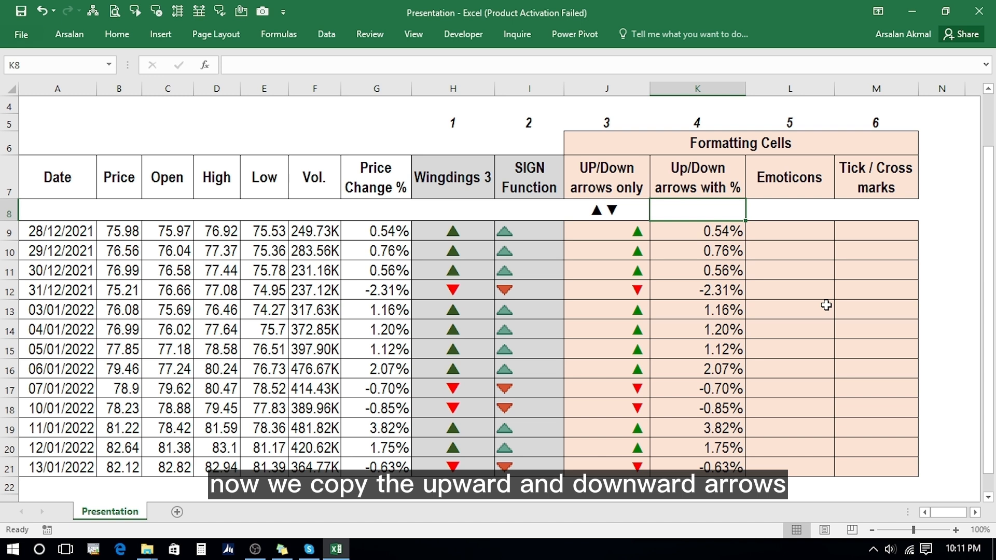
Step: Open the cell formatting for K9:K21, choose the Custom number category and clear its existing type code
key(Right)
key(Down)
key(ctrl+shift+Down)
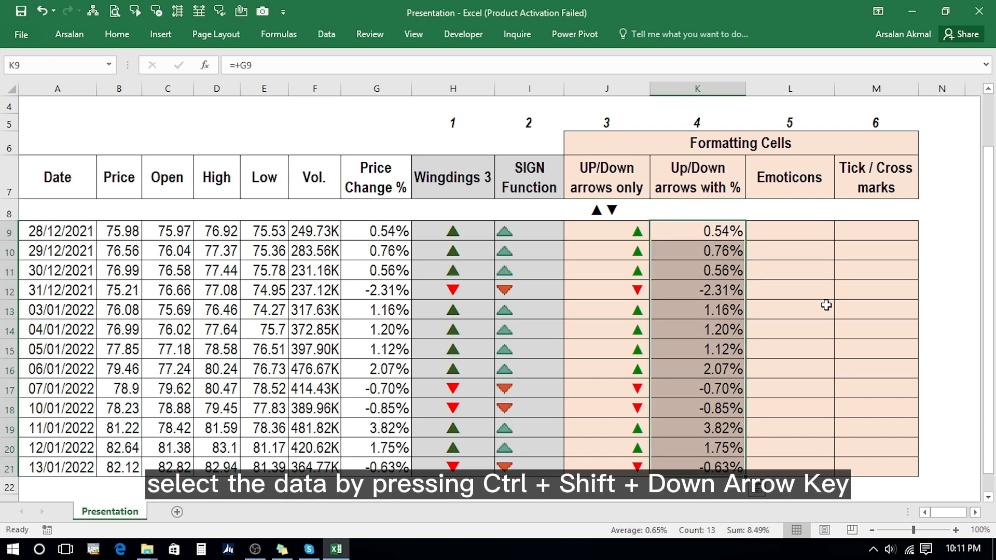
right_click(712, 289)
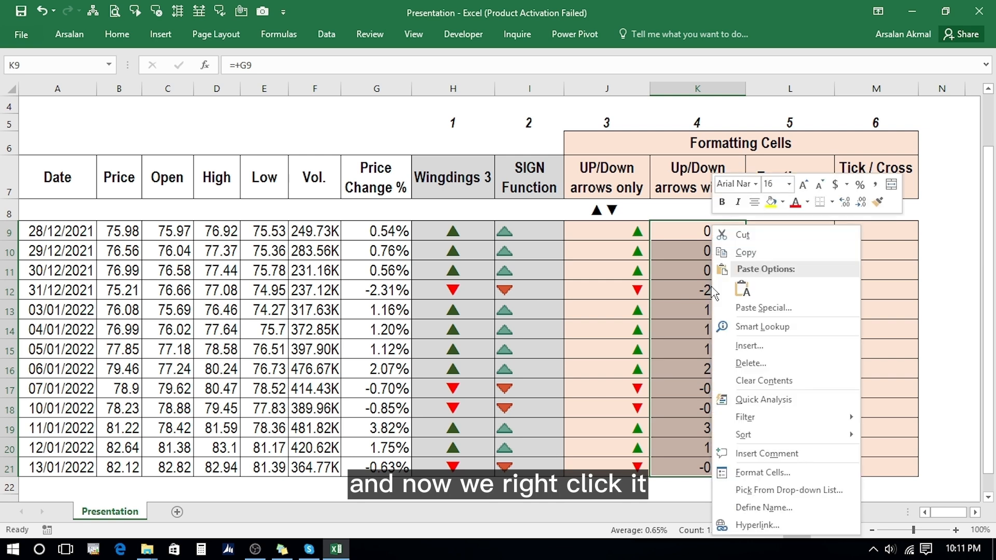
click(746, 472)
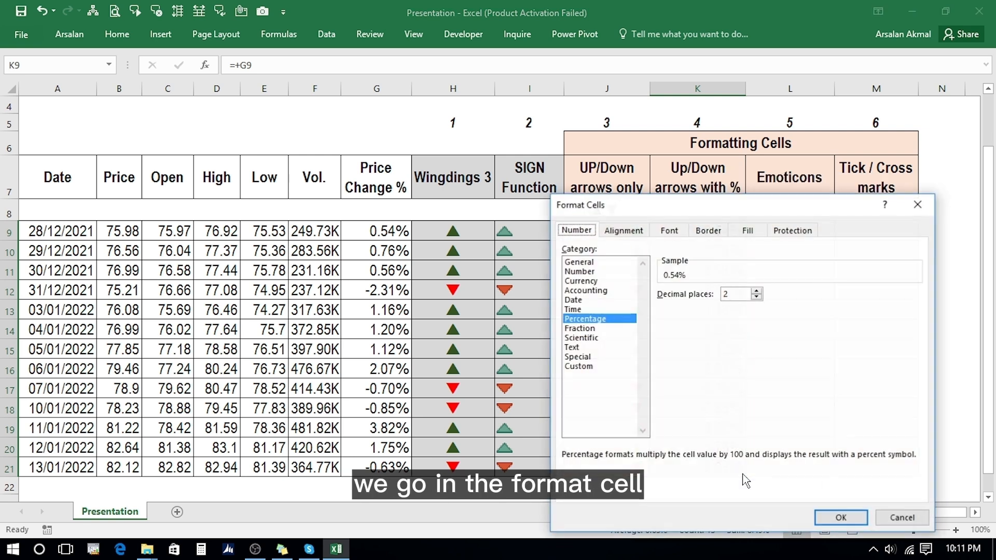
click(579, 367)
double_click(689, 306)
key(Delete)
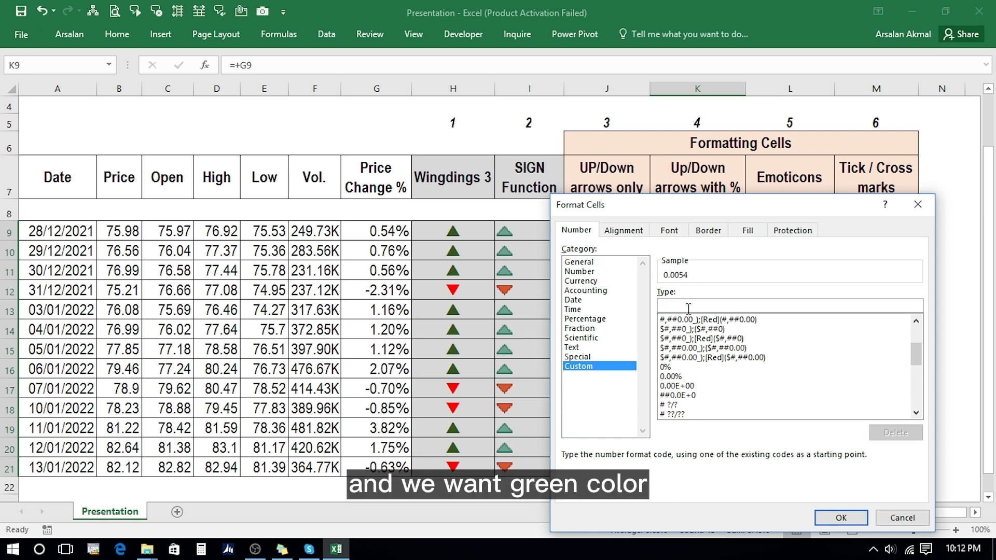
Step: Enter the custom format code [color 10] ▲; [red] ▼, using the copied arrows for positive and negative values
text([col)
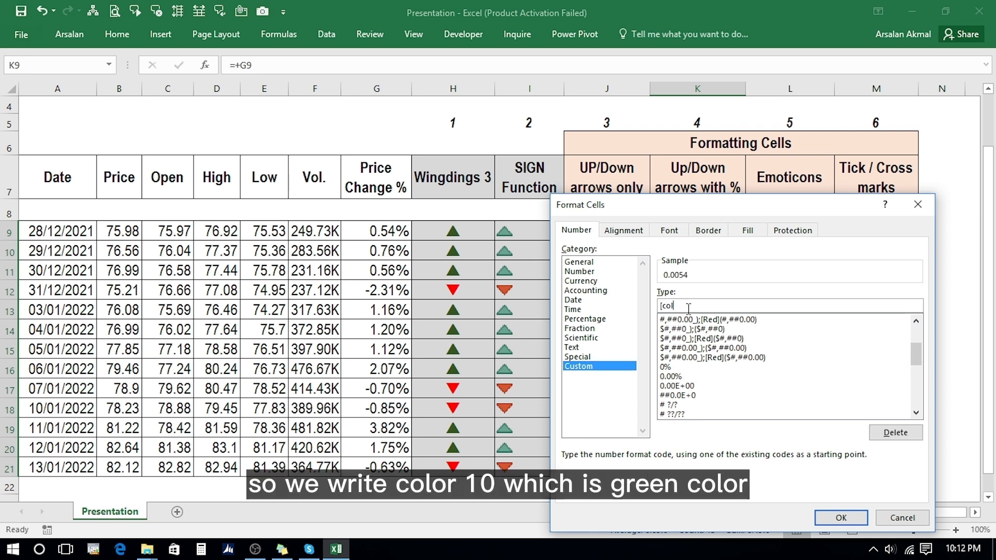
text(or 10])
key(ctrl+v)
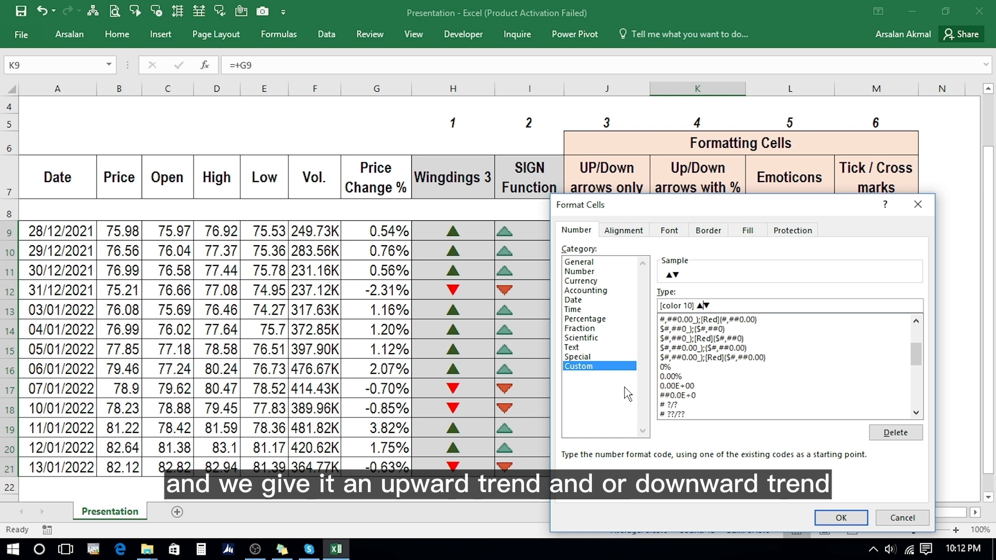
key(Left)
text(; [red)
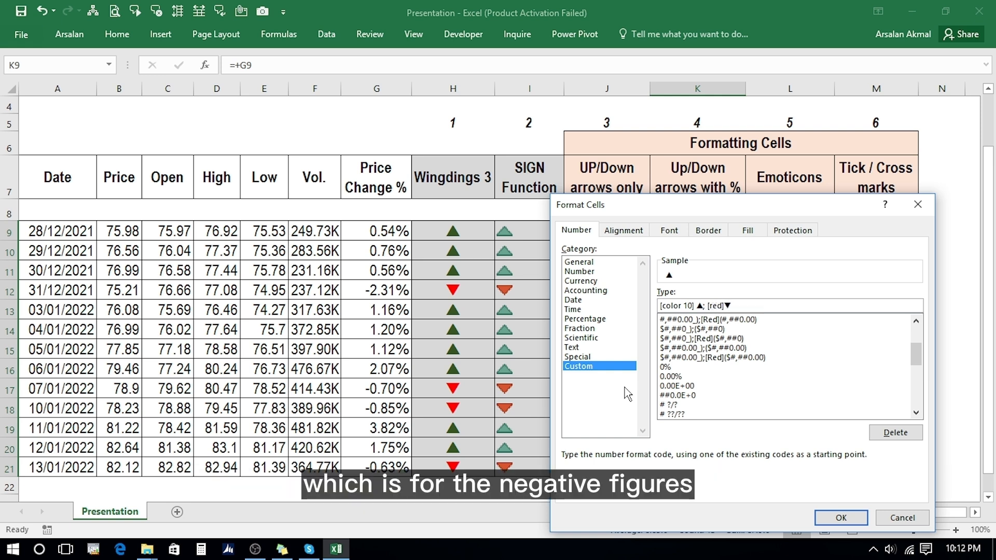
text(])
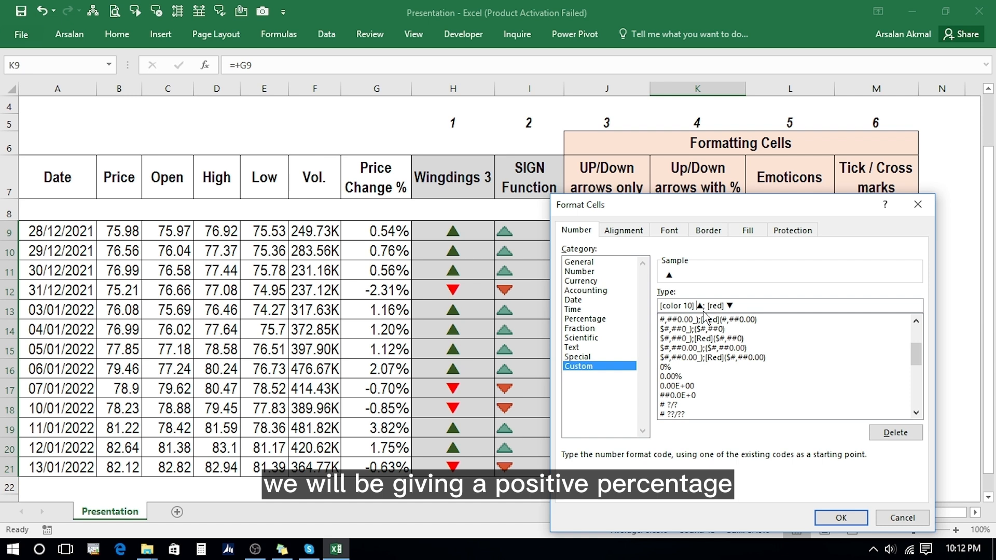
Step: Add 0% before the up arrow and -0% before the down arrow in the format code, and apply it
text(0%)
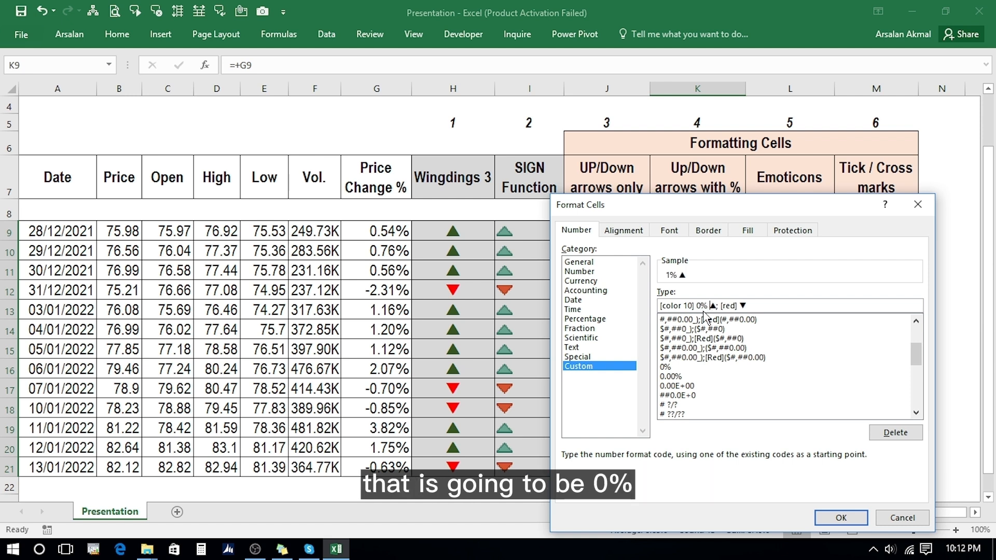
key(Right)
key(Right)
key(Right)
key(Right)
key(Right)
key(Right)
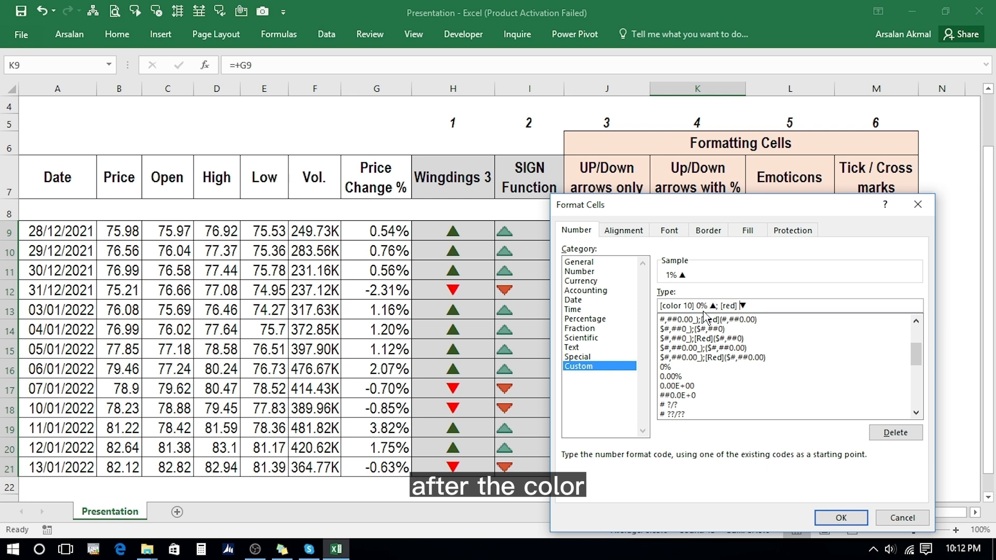
text(-)
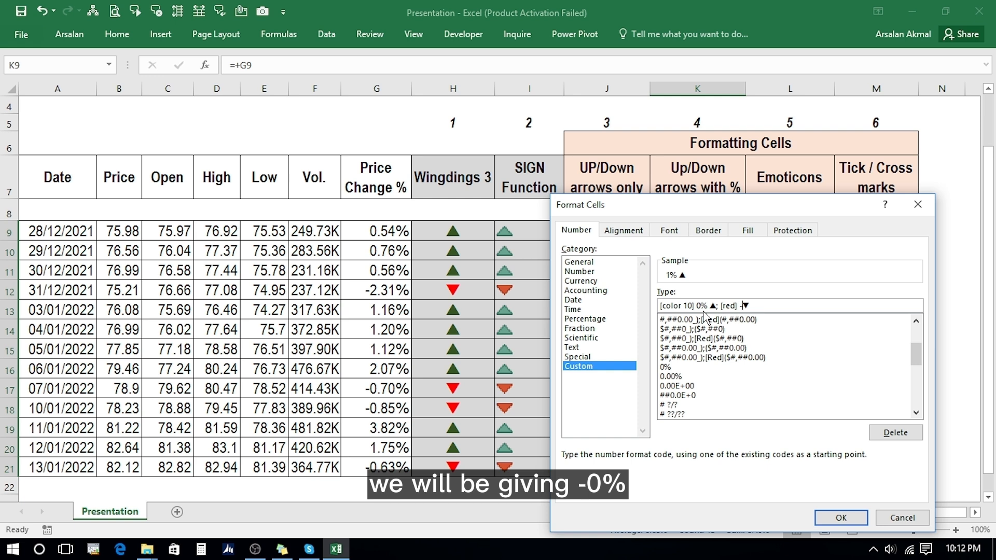
text(0%)
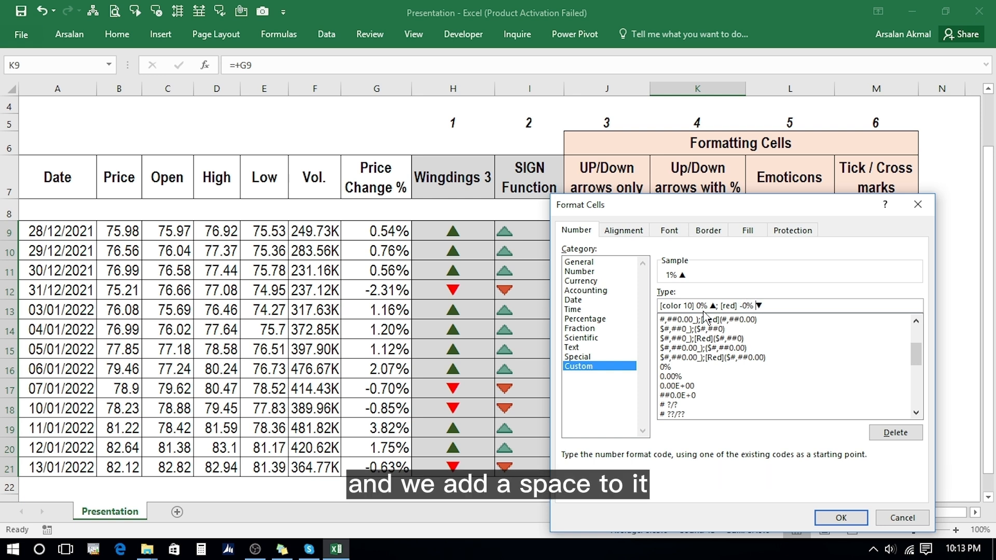
click(827, 517)
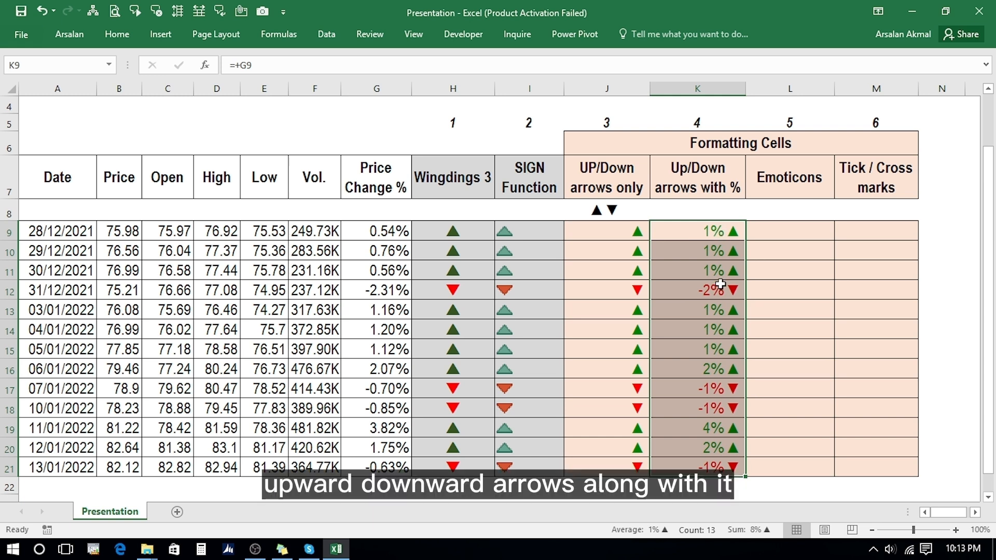
Step: Increase the percentages in K9:K21 to two decimal places and collapse the ribbon
click(119, 37)
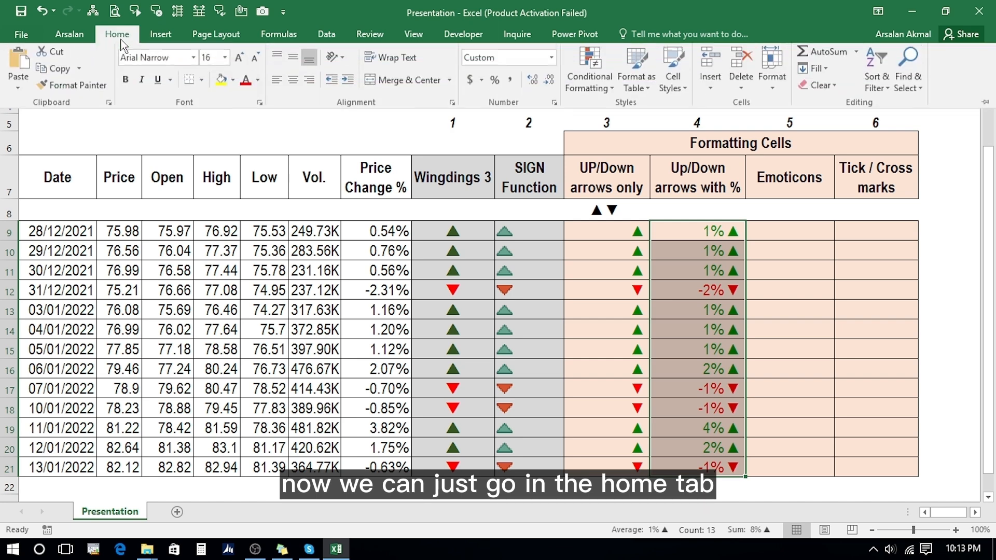
click(533, 83)
click(532, 83)
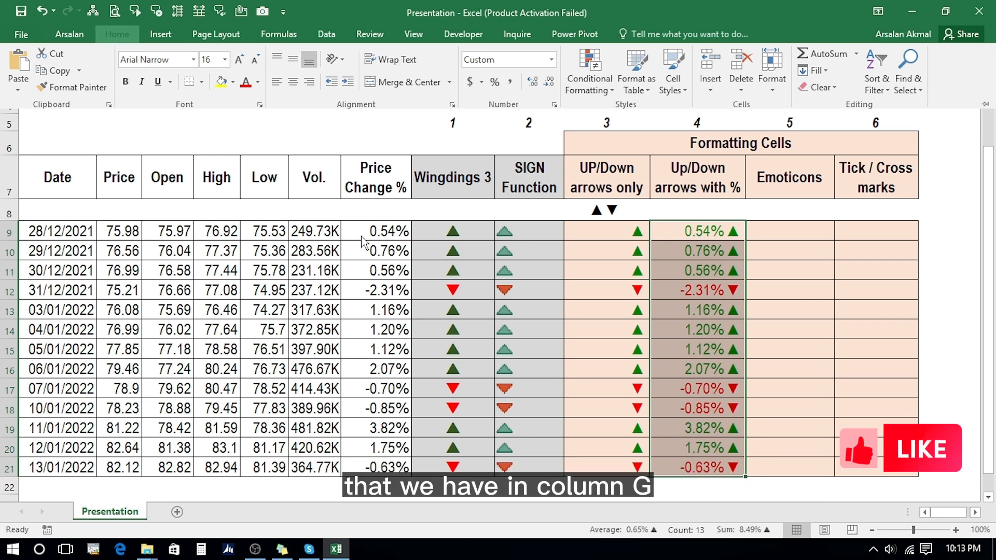
key(ctrl+F1)
Step: Insert extra spaces before both arrows in the K9:K21 custom format, and compare the spacing by undoing and redoing it
click(714, 254)
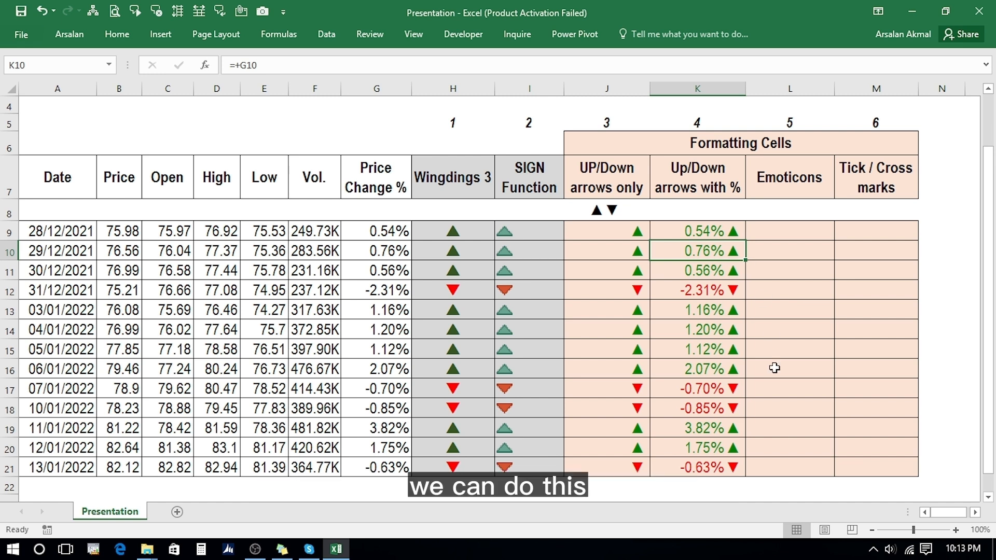
key(Up)
key(ctrl+shift+Down)
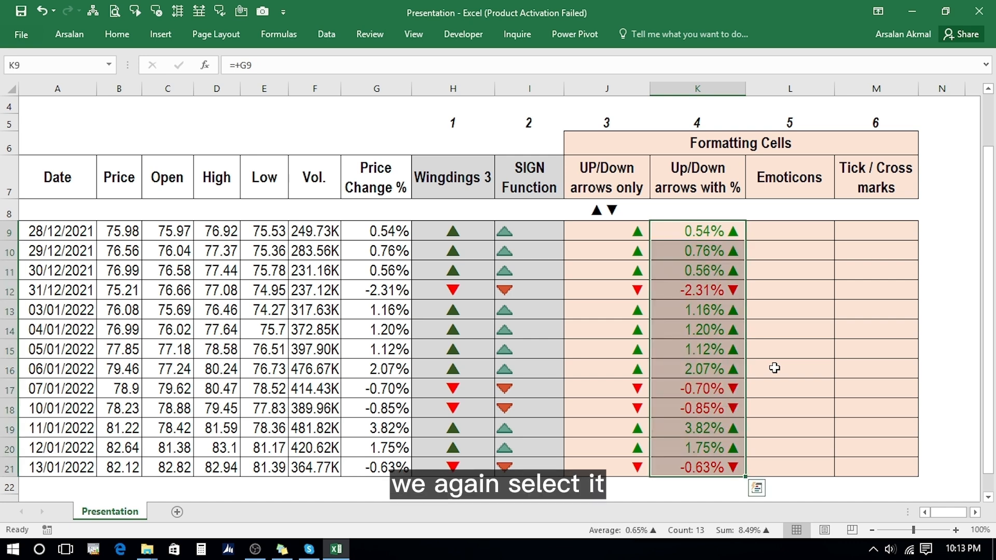
right_click(671, 305)
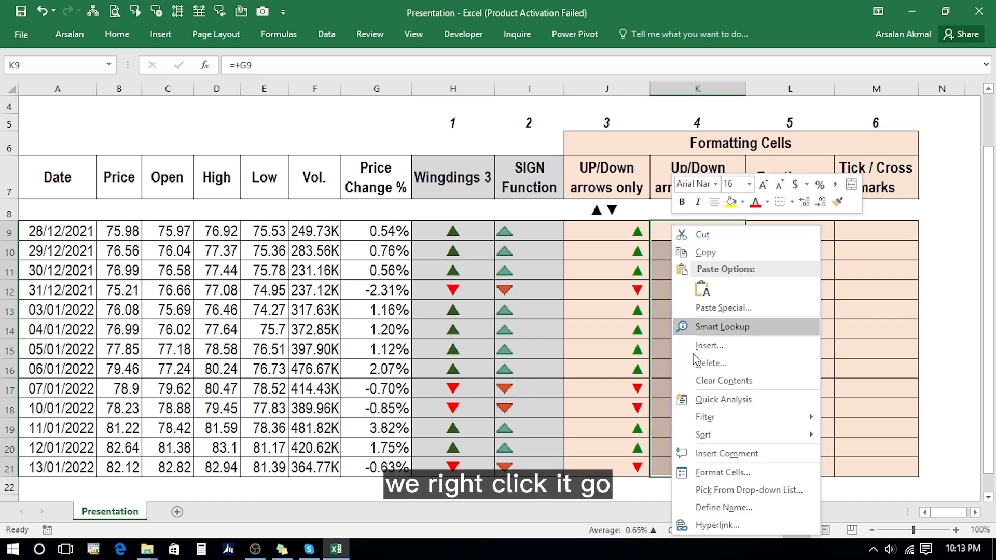
click(715, 473)
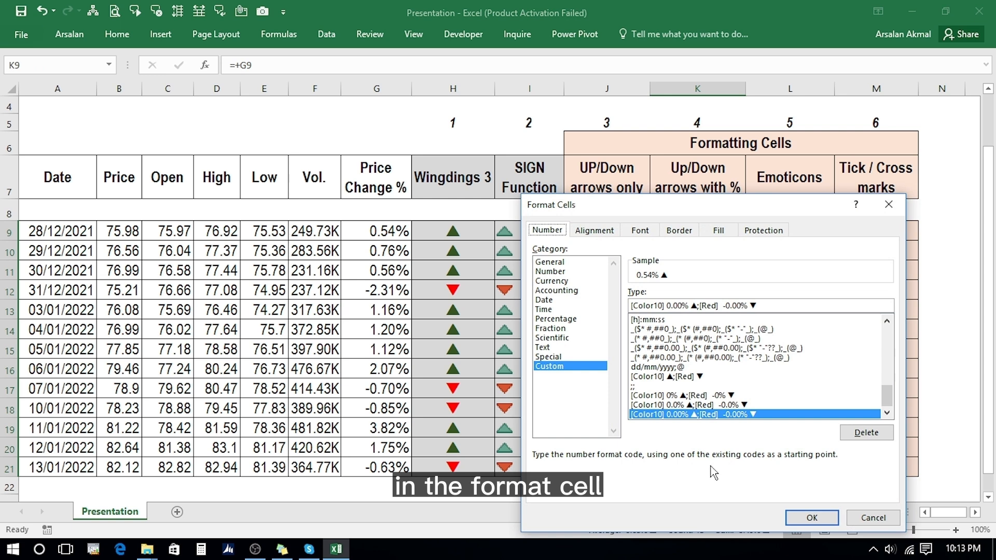
click(671, 305)
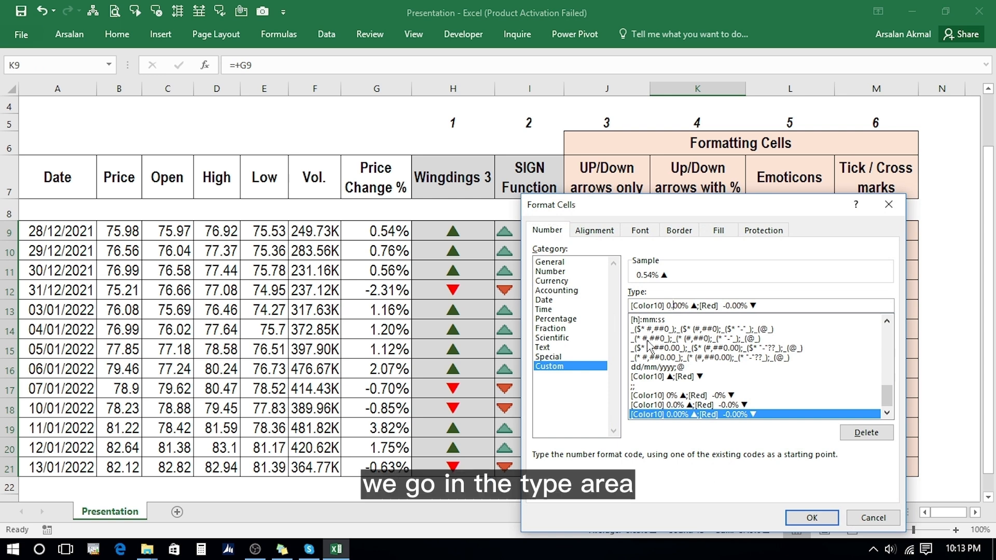
key(Right)
key(Right)
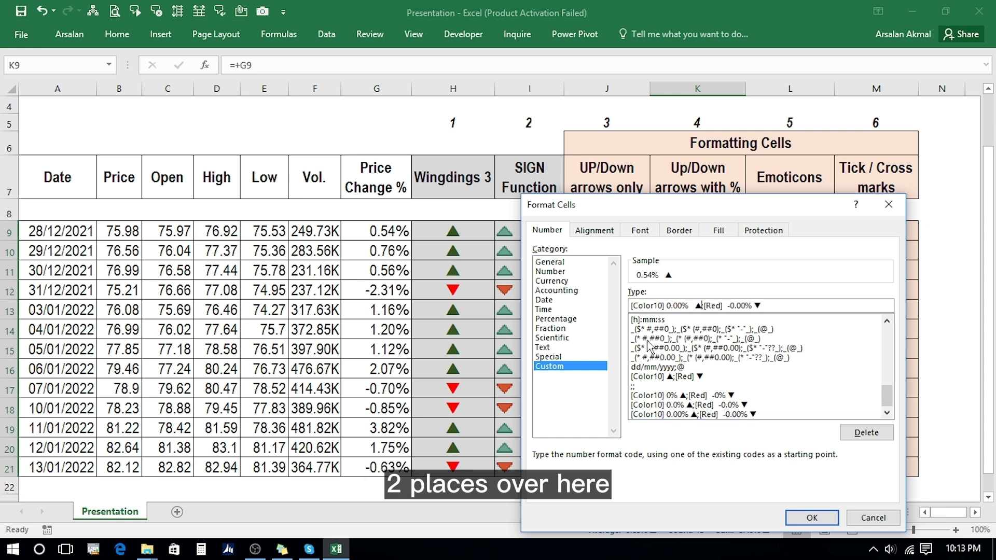
key(Left)
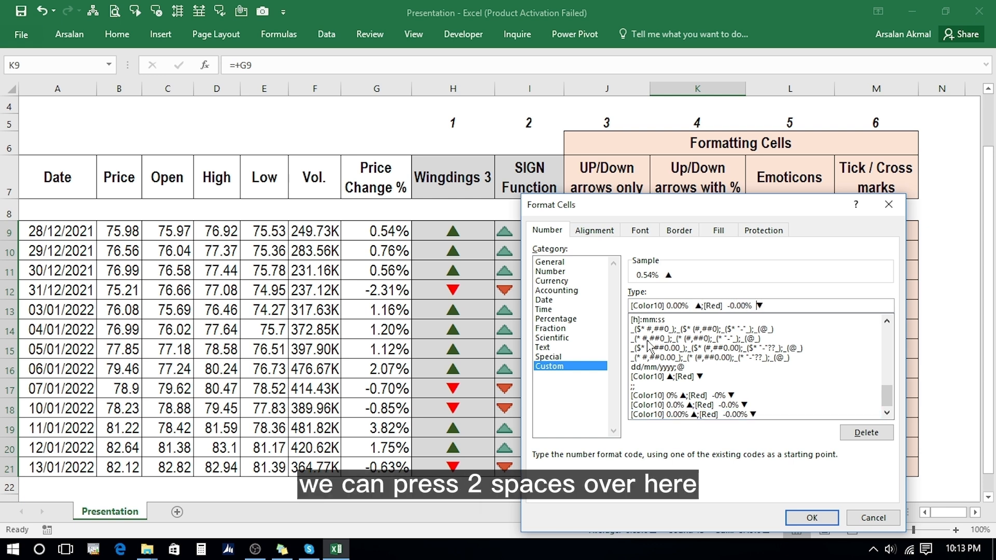
click(801, 517)
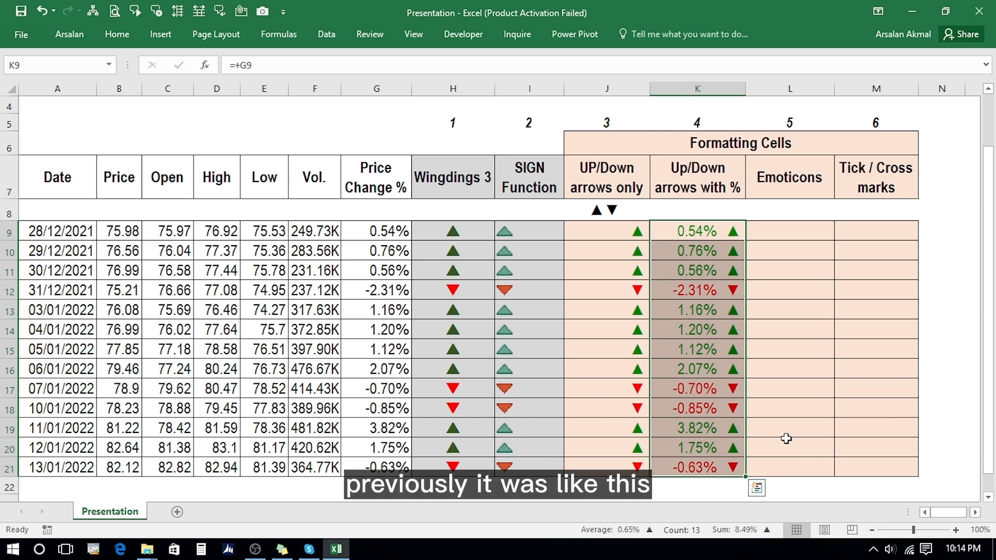
key(ctrl+z)
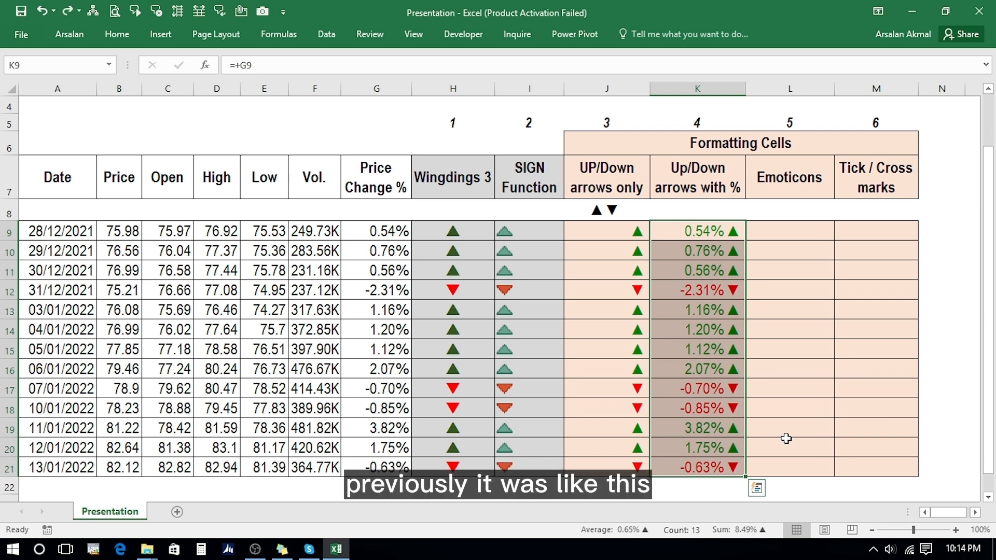
key(ctrl+y)
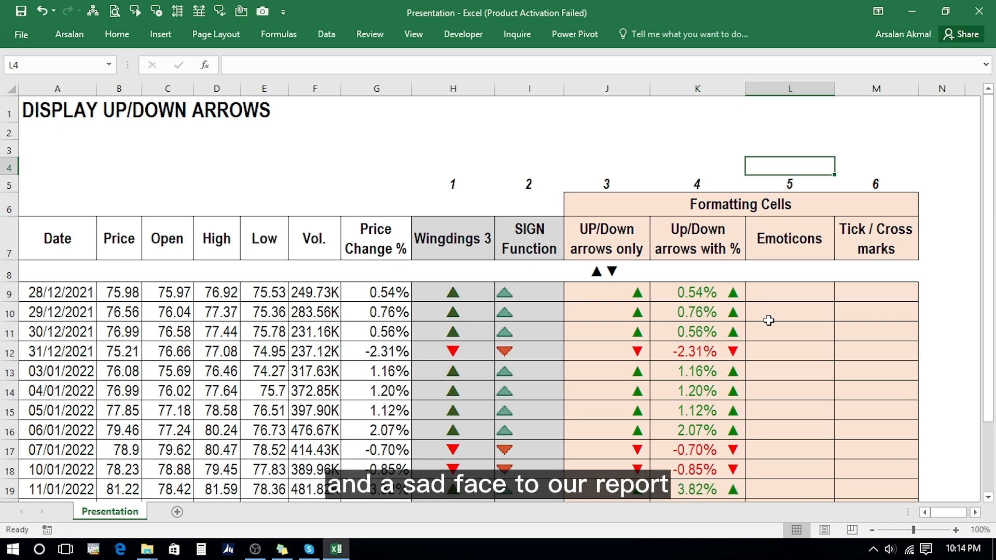
key(Down)
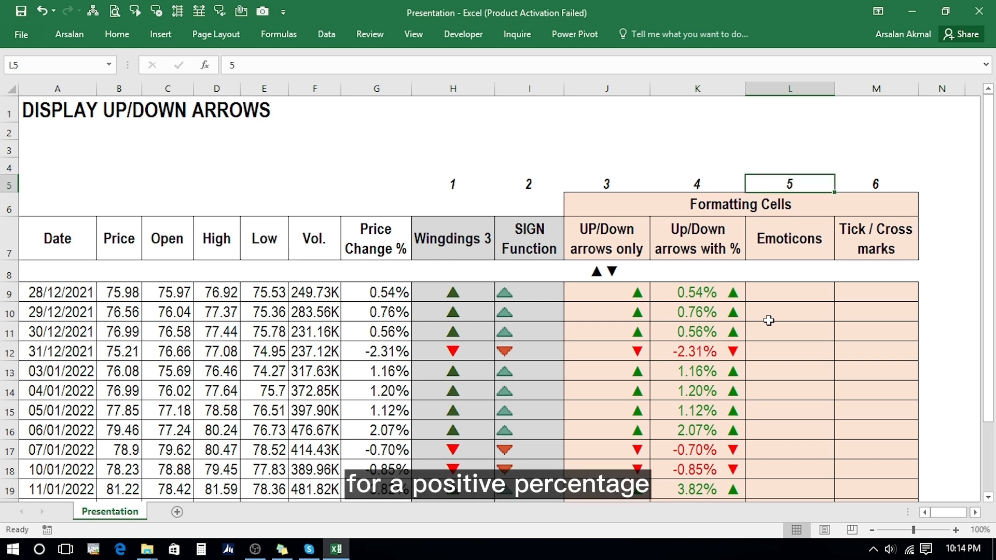
key(Down)
key(Down)
key(Down)
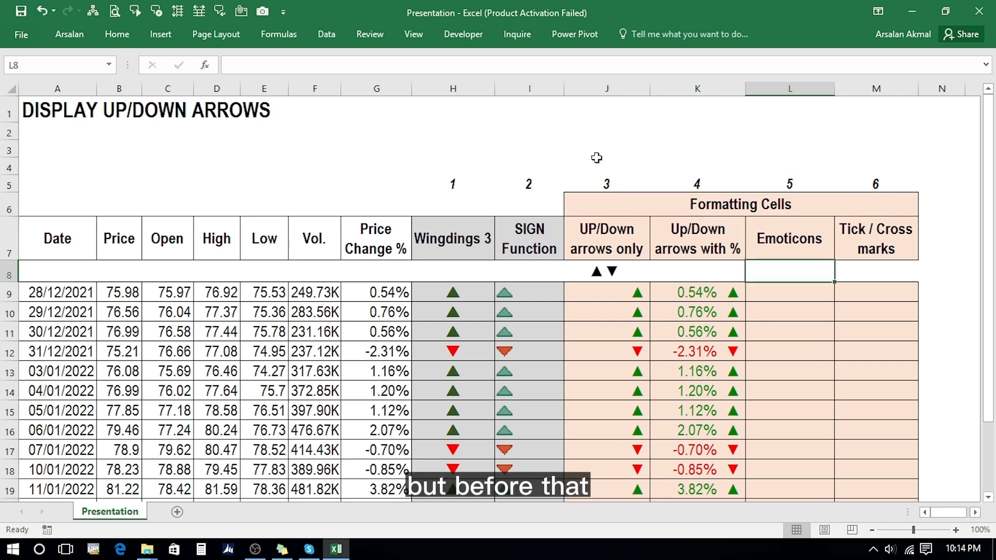
Step: Enter the formula +UNICHAR(128578) in L2 to produce a smiley face
click(752, 129)
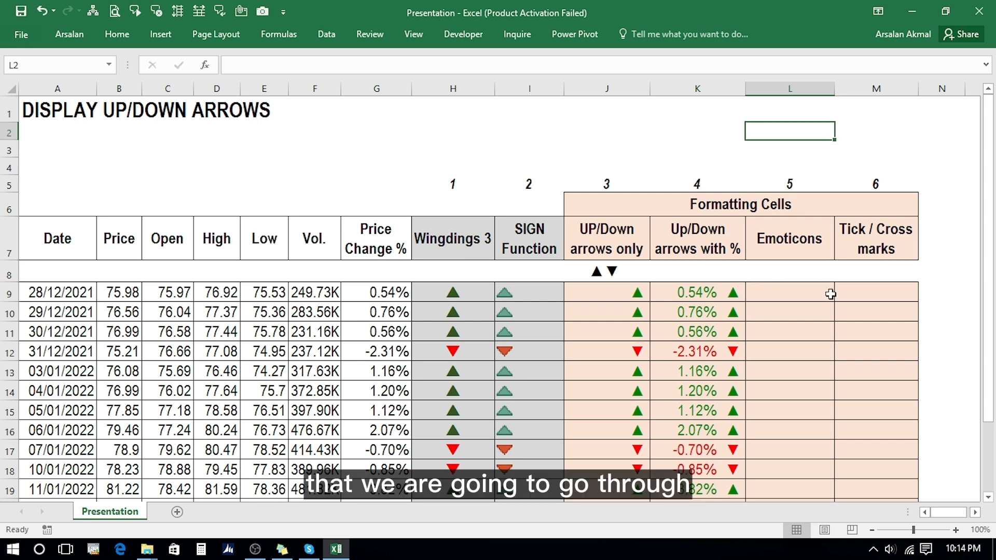
text(+)
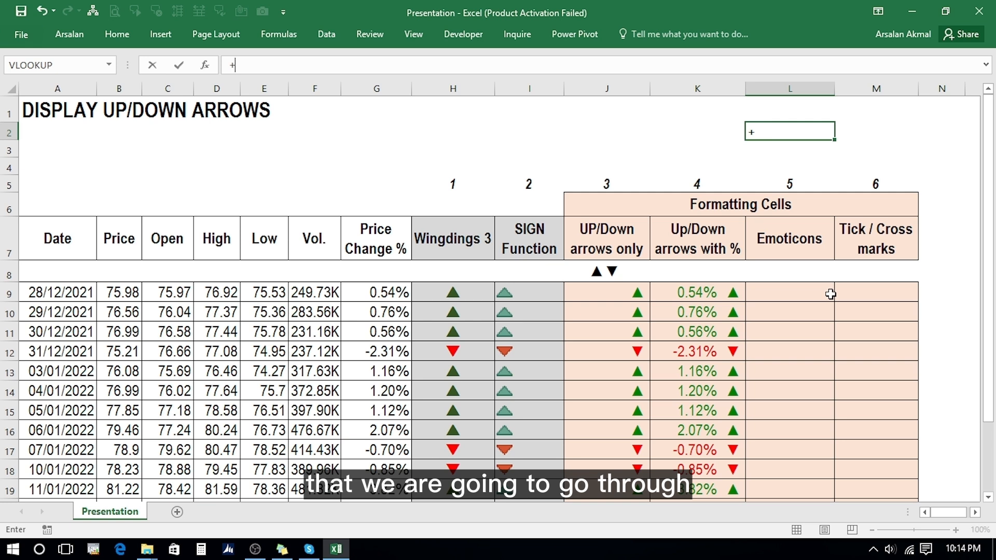
text(uni)
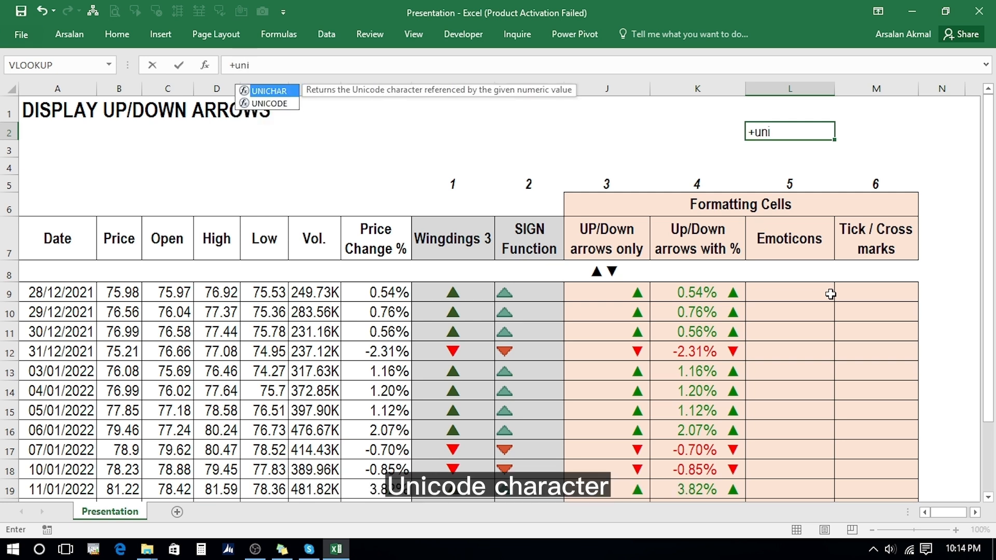
text(ch)
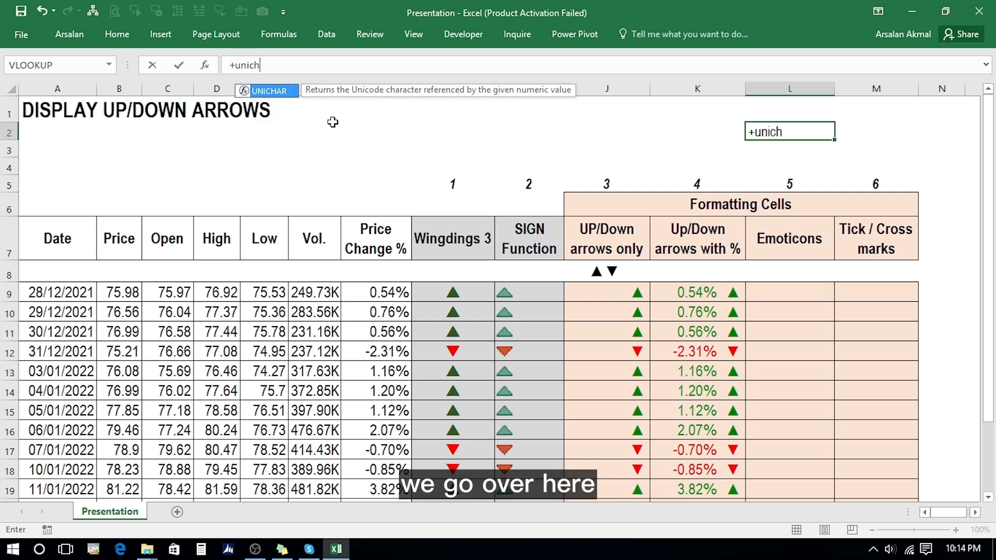
double_click(277, 96)
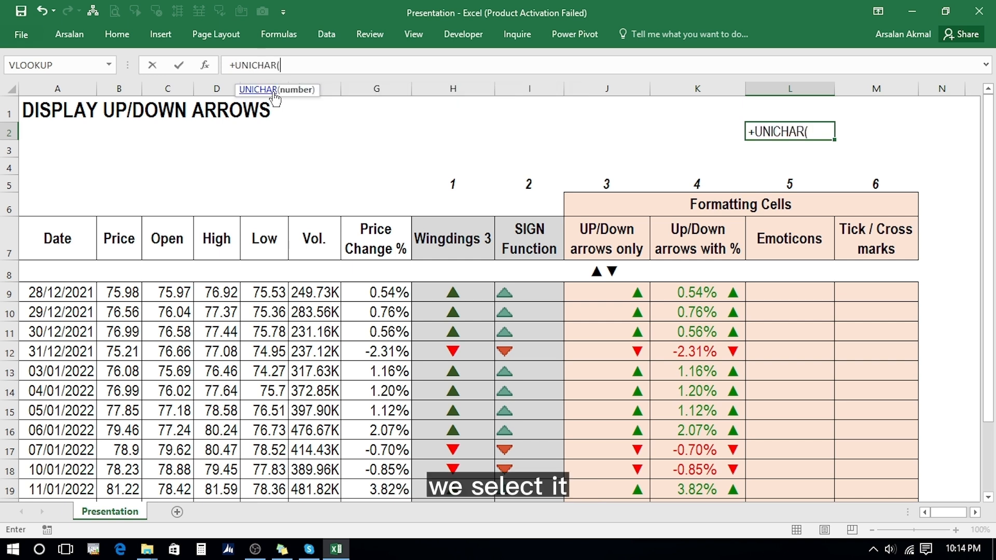
text(1285)
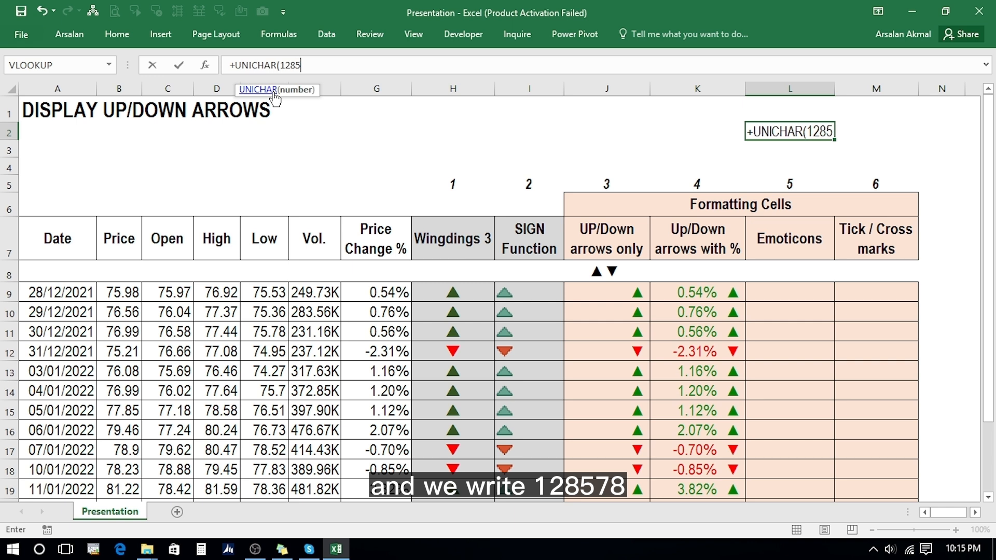
text(78))
key(ctrl+Return)
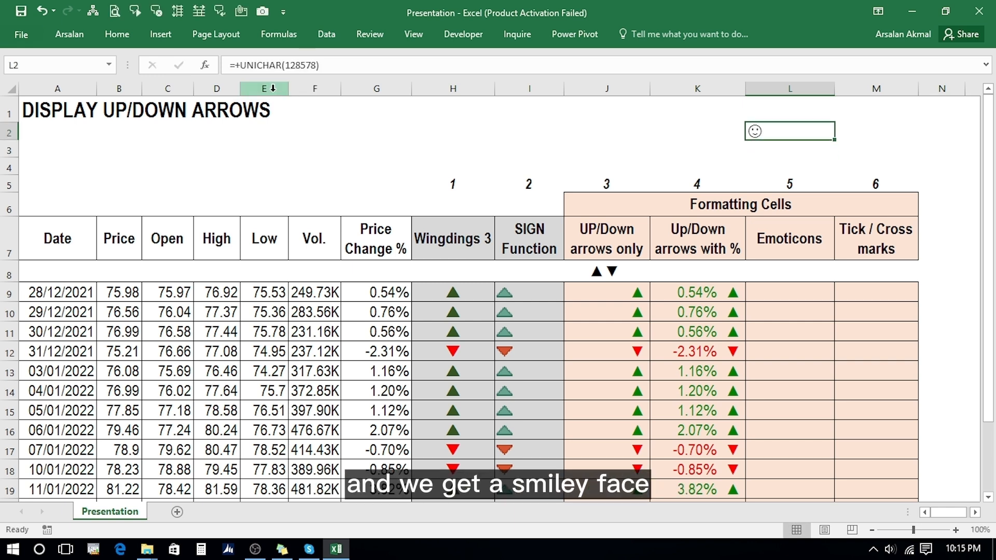
Step: Copy the smiley formula from L2 to L3 and change its code to 128577 for a sad face
key(ctrl+c)
key(Down)
key(Return)
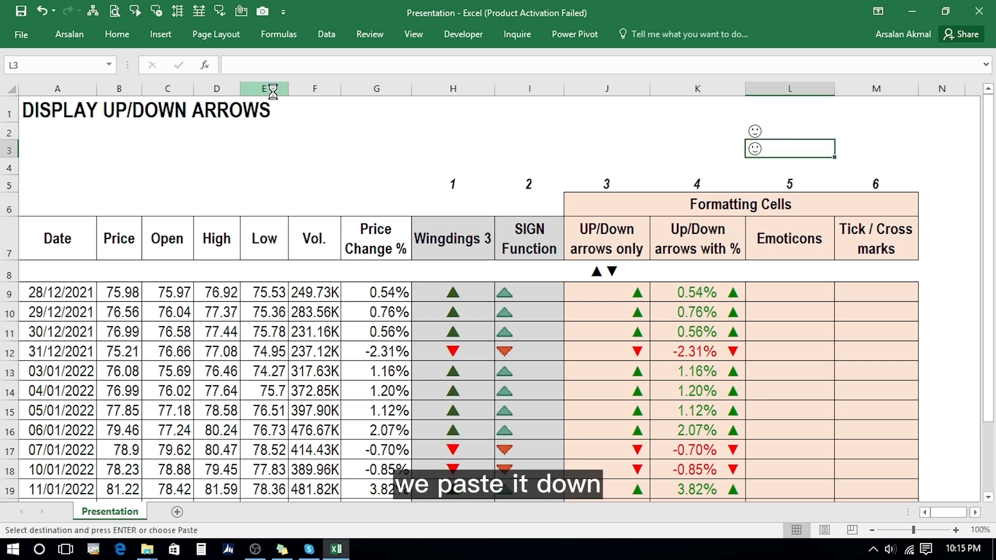
key(F2)
key(Left)
key(BackSpace)
text(7)
key(Return)
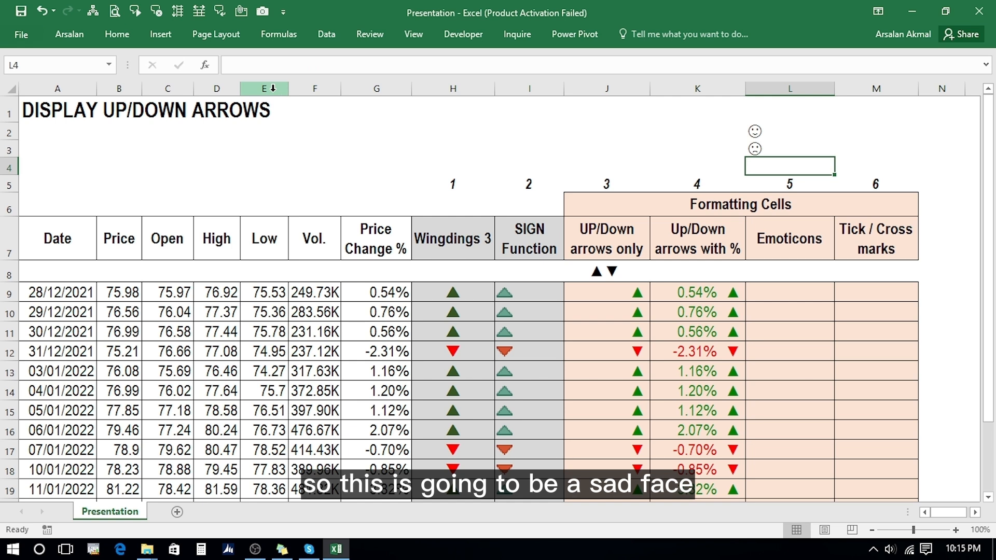
Step: Convert the formulas in L2:L3 to static characters by pasting them over themselves as values
key(Up)
key(shift+Up)
key(ctrl+c)
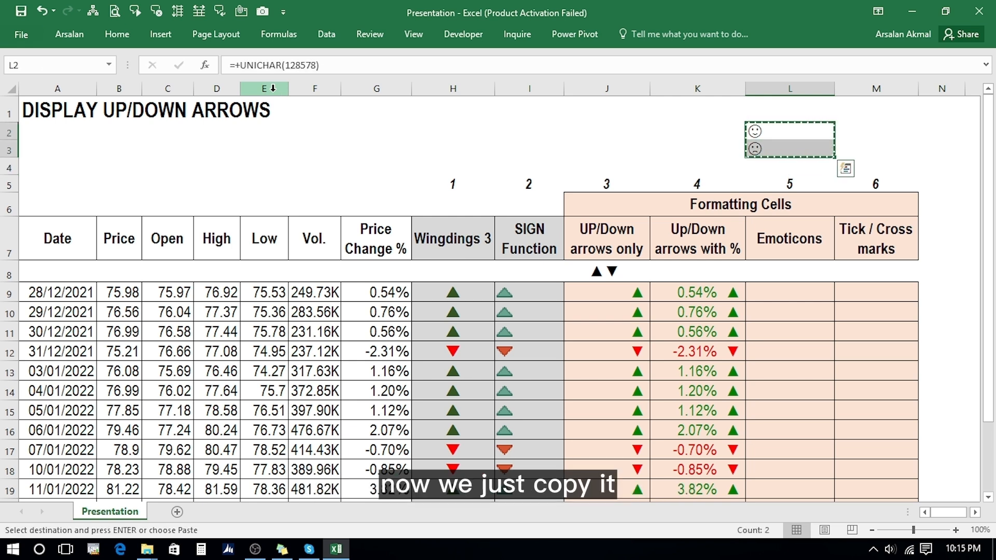
right_click(760, 136)
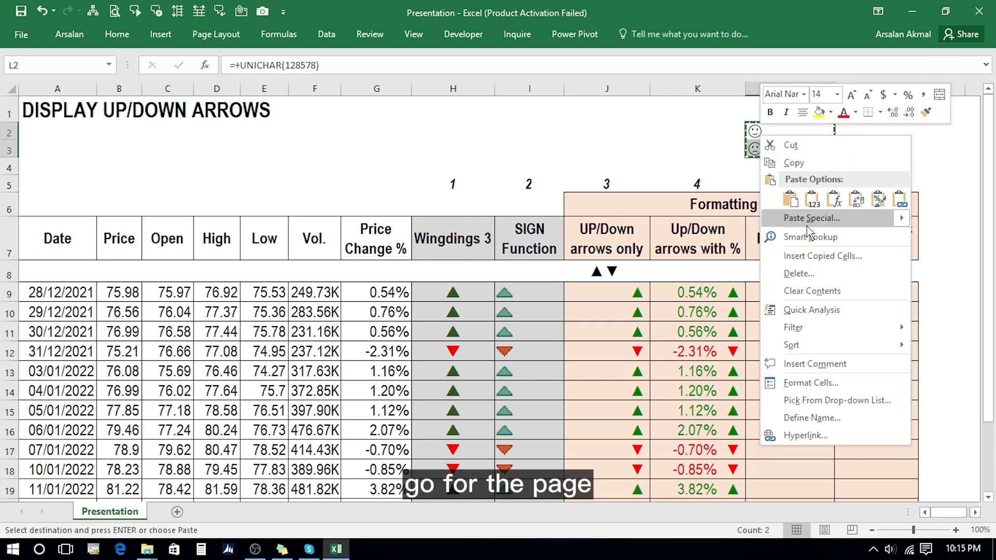
mouse_move(807, 226)
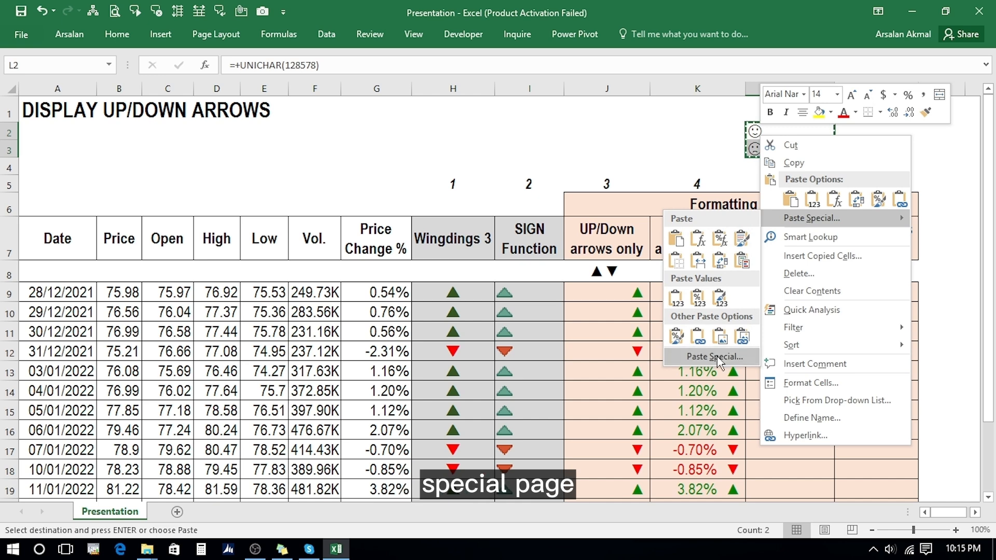
click(716, 357)
key(v)
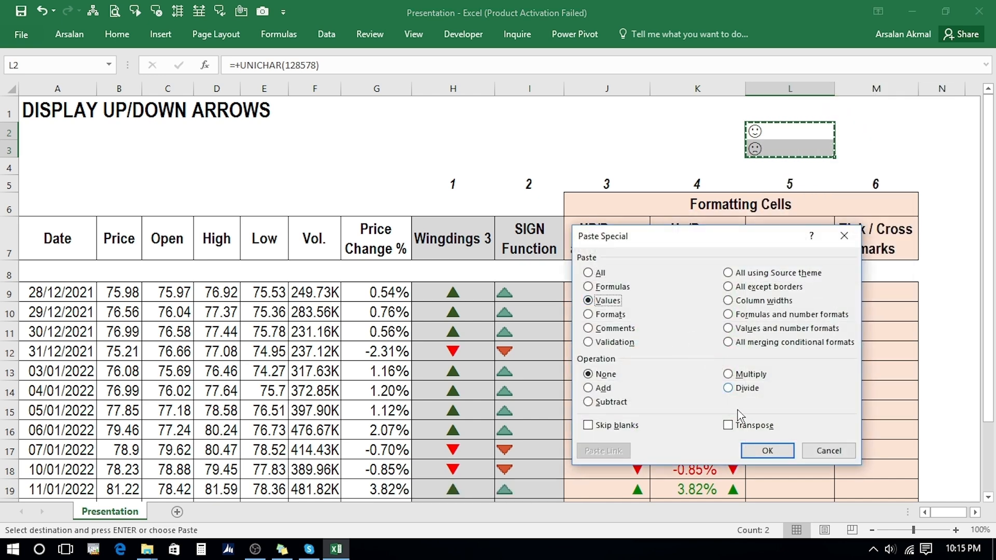
click(760, 449)
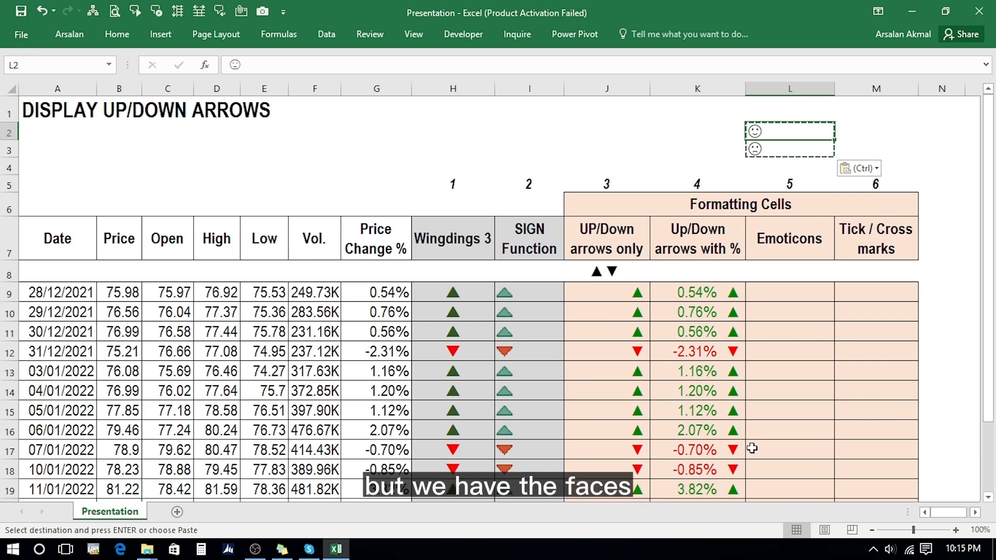
Step: Cut the sad face out of L3 and add it behind the smiley face in L2
key(Down)
key(BackSpace)
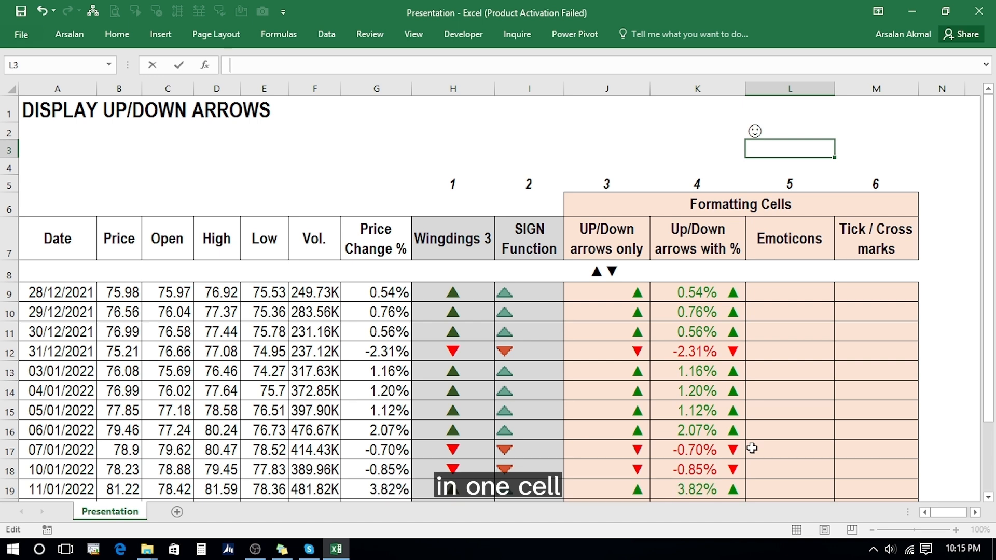
key(Up)
key(Down)
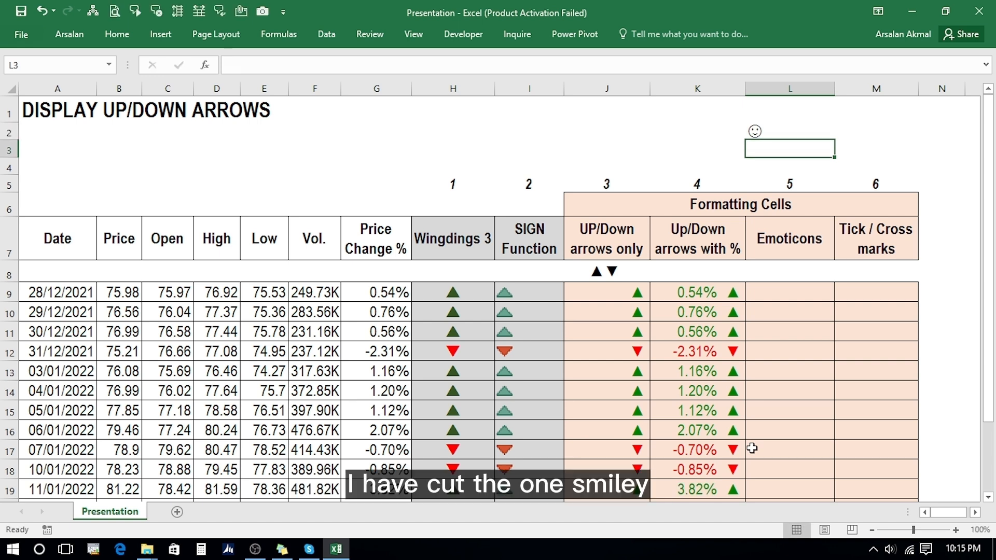
key(Up)
key(F2)
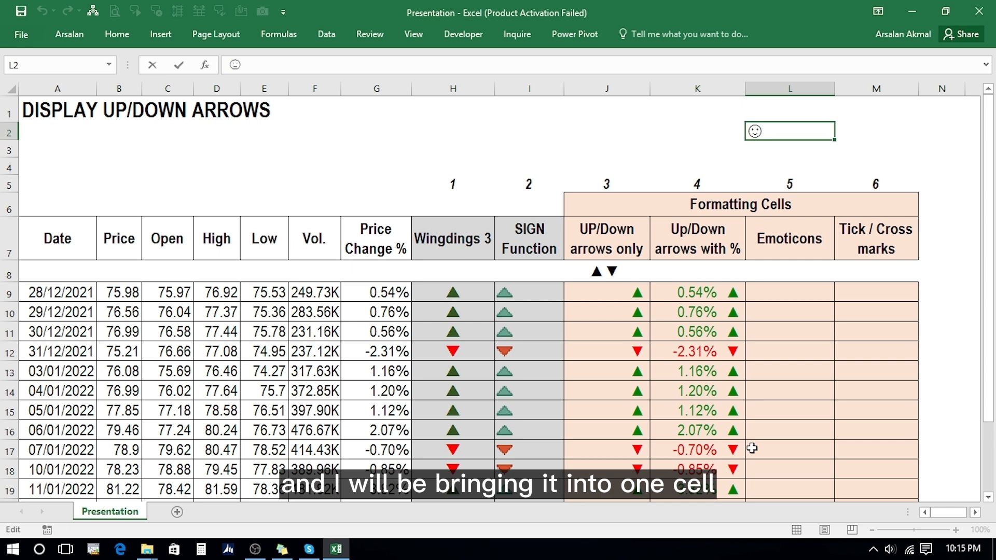
key(ctrl+v)
key(ctrl+Return)
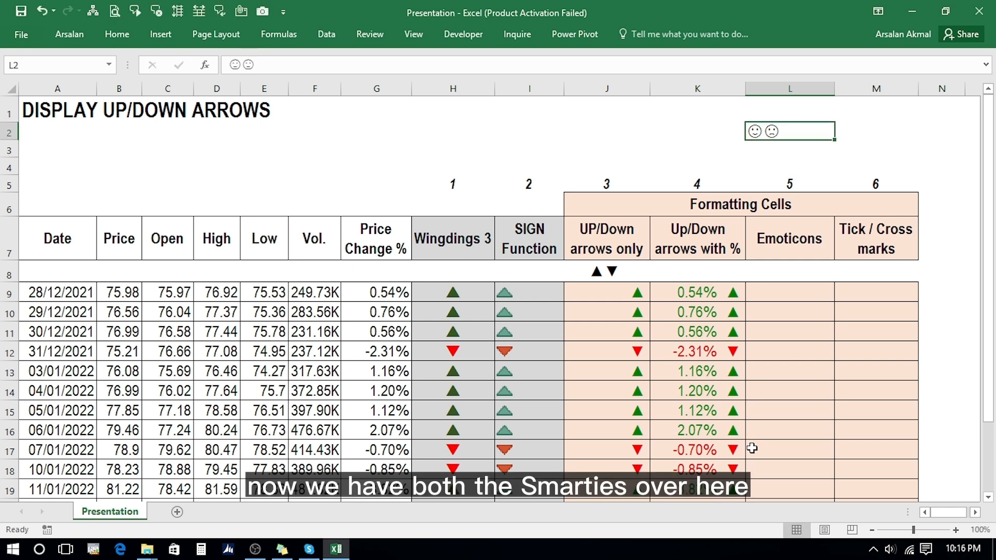
Step: Enter the formula +G9 in L9 to bring the first price change into the Emoticons column
key(Down)
key(Down)
key(Down)
key(Down)
key(Down)
key(Down)
key(Down)
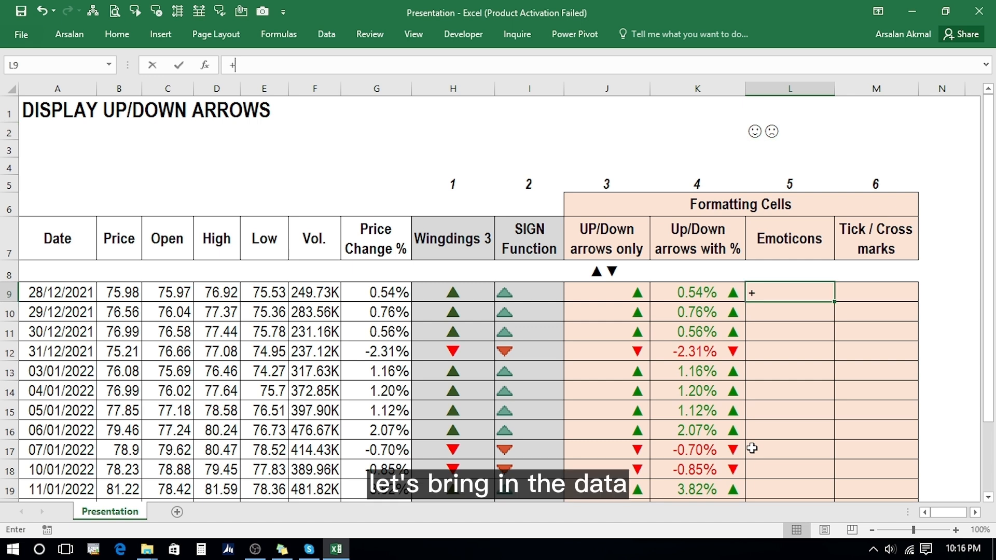
text(+)
key(Left)
key(Left)
key(Left)
key(Left)
key(Left)
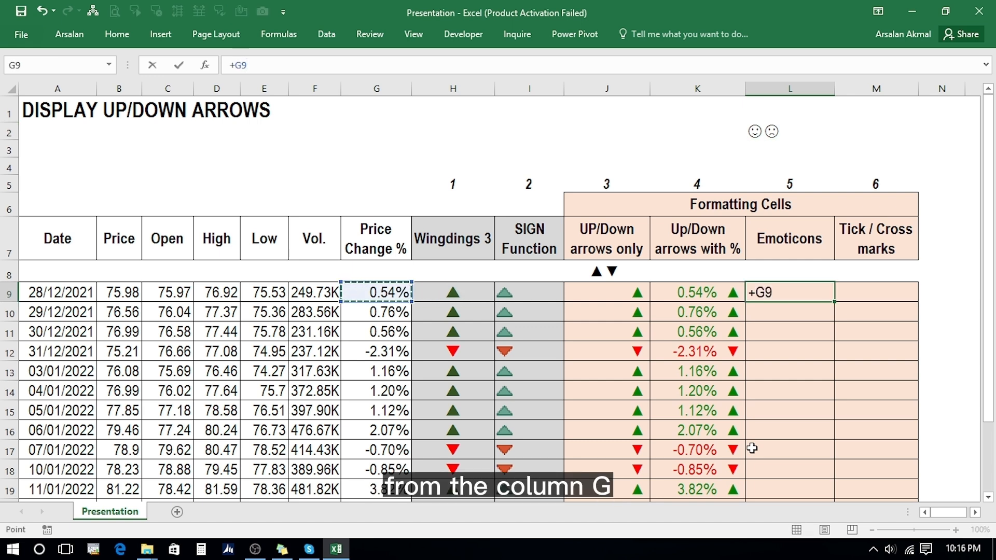
key(ctrl+Return)
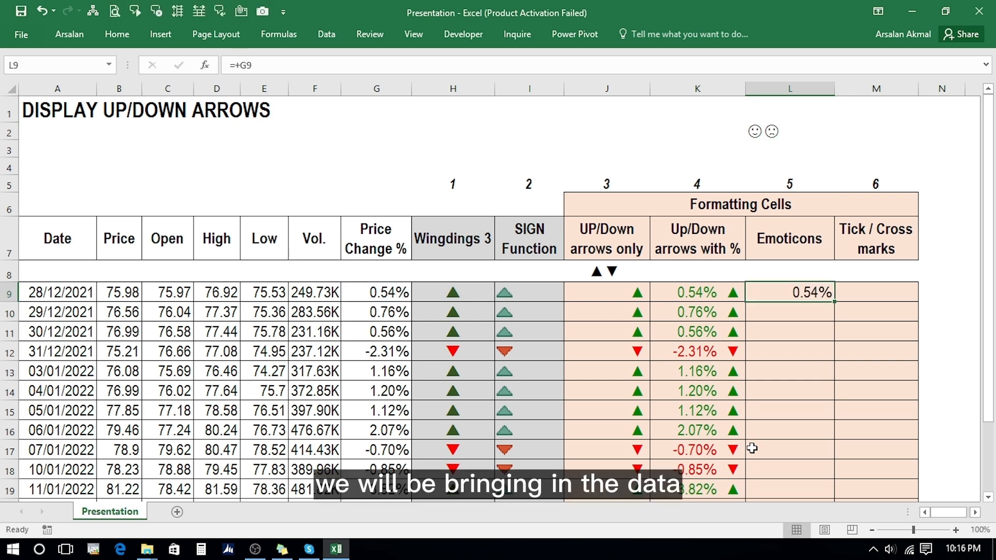
Step: Copy the L9 formula down the Emoticons column through L21
key(ctrl+c)
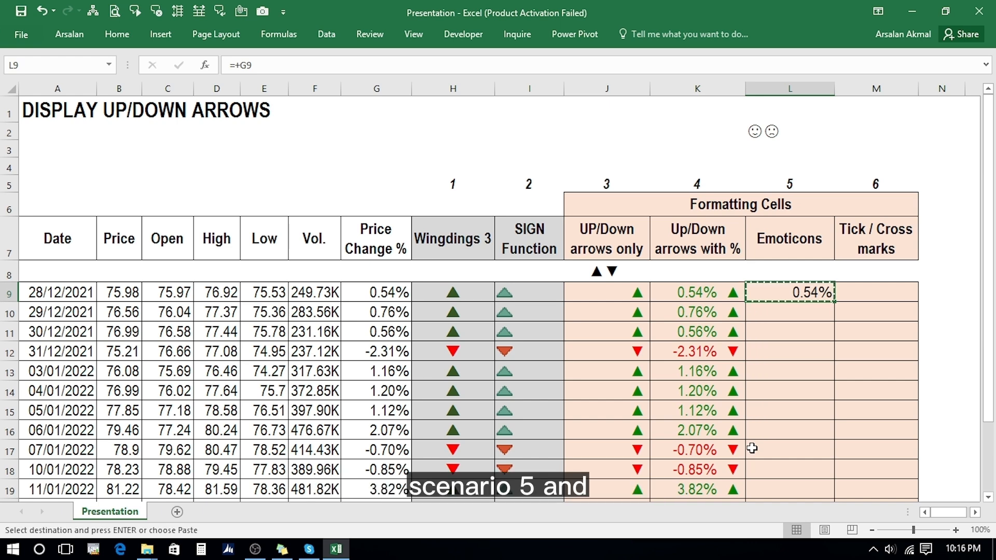
key(shift+Down)
key(shift+Down)
key(shift+Down)
key(shift+Down)
key(shift+Down)
key(shift+Down)
key(shift+Down)
key(shift+Down)
key(shift+Down)
key(shift+Down)
key(shift+Down)
key(shift+Down)
key(shift+Down)
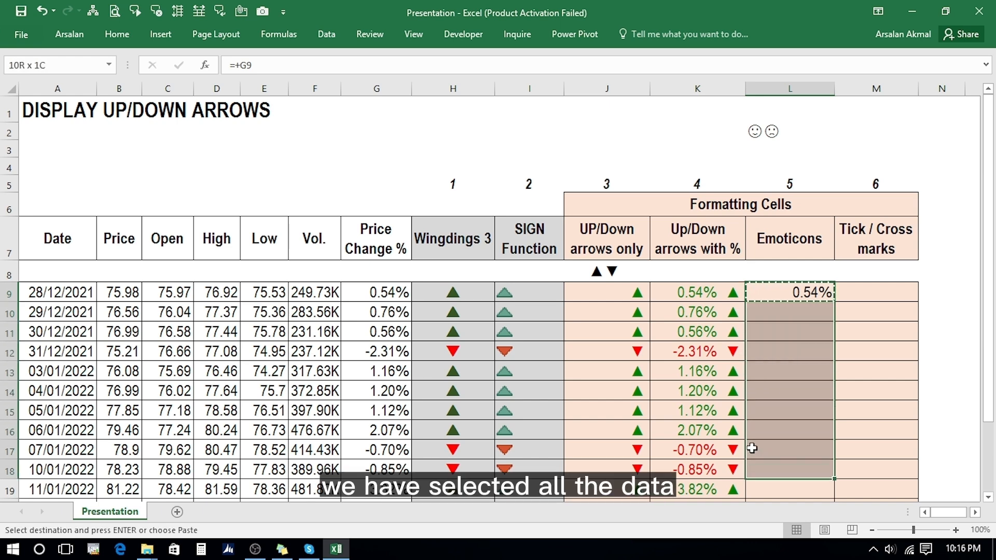
key(shift+Up)
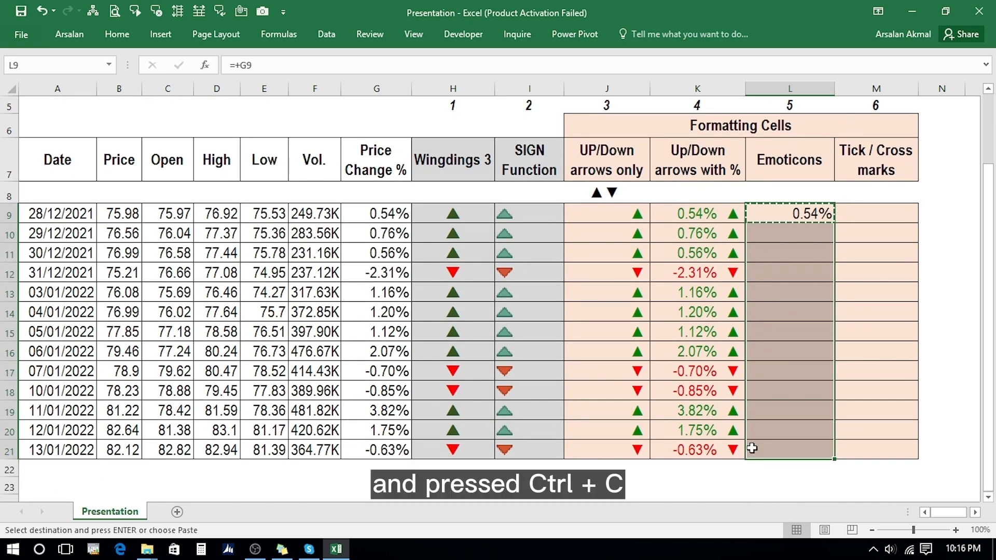
key(Return)
Step: Copy the Price Change % values in G9:G21 and paste them over L9:L21 in the Emoticons column
key(Left)
key(Left)
key(Left)
key(Left)
key(Left)
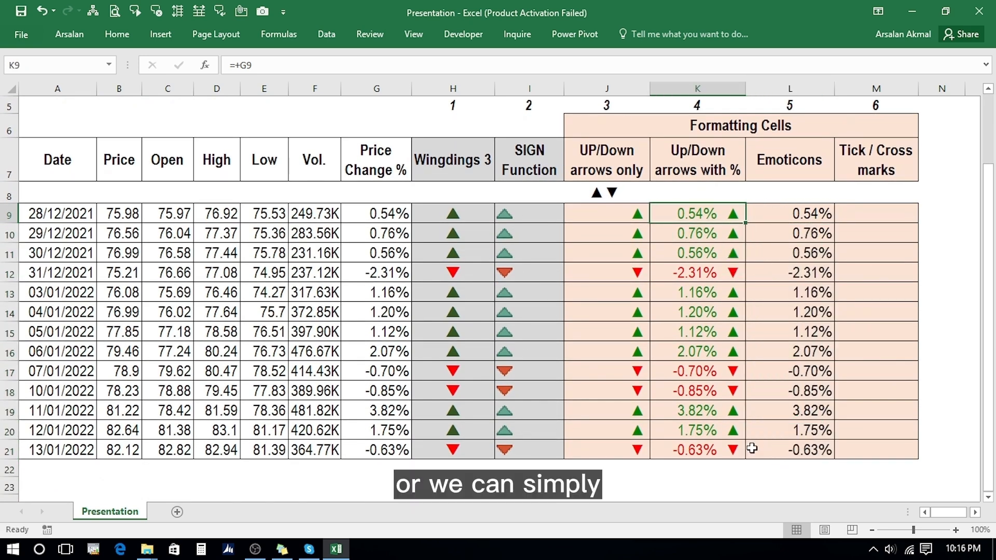
key(ctrl+shift+Down)
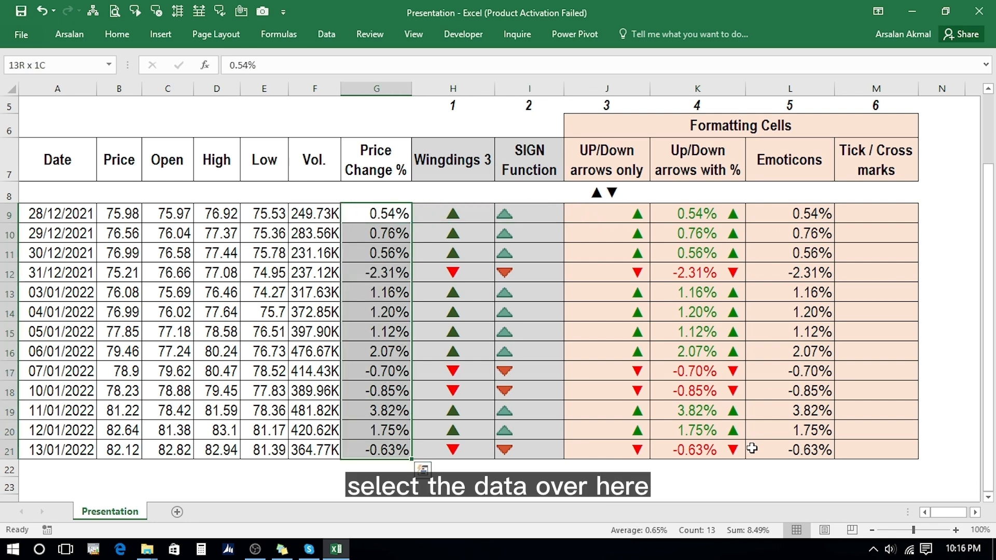
key(ctrl+c)
key(Right)
key(Right)
key(Right)
key(Right)
key(Right)
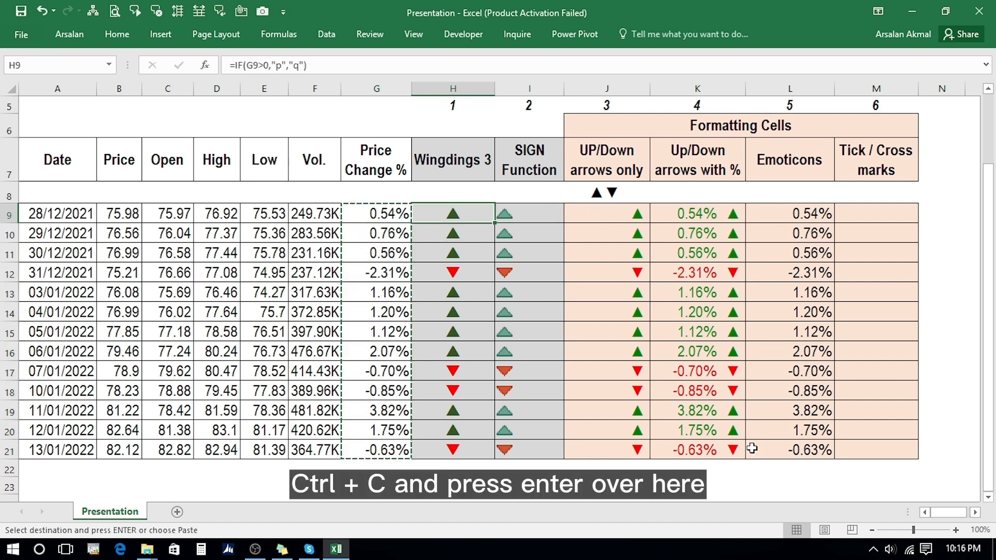
key(Return)
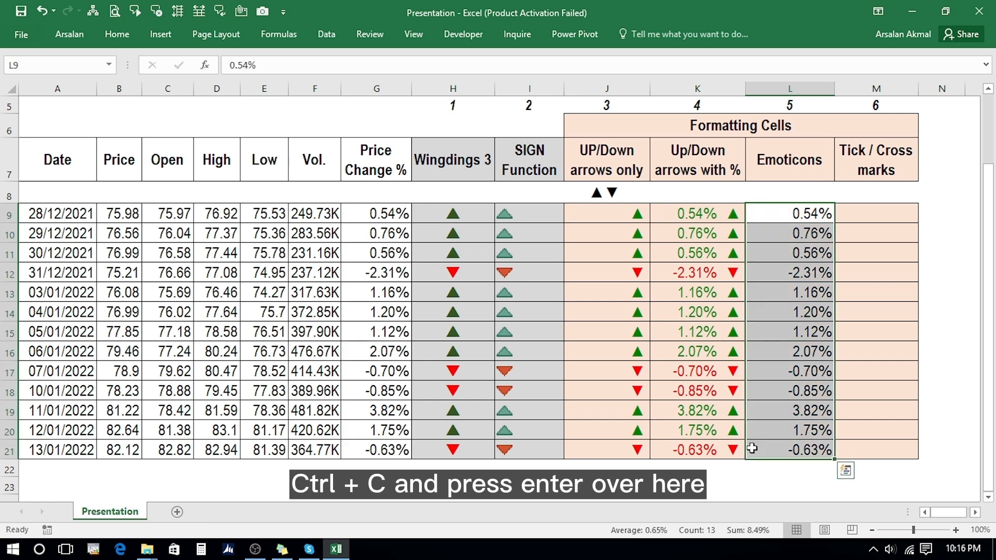
Step: Copy both emoticon characters from inside cell L2 without changing the cell
key(Down)
key(ctrl+Up)
key(ctrl+Up)
key(ctrl+Up)
key(ctrl+Up)
key(ctrl+Up)
key(Down)
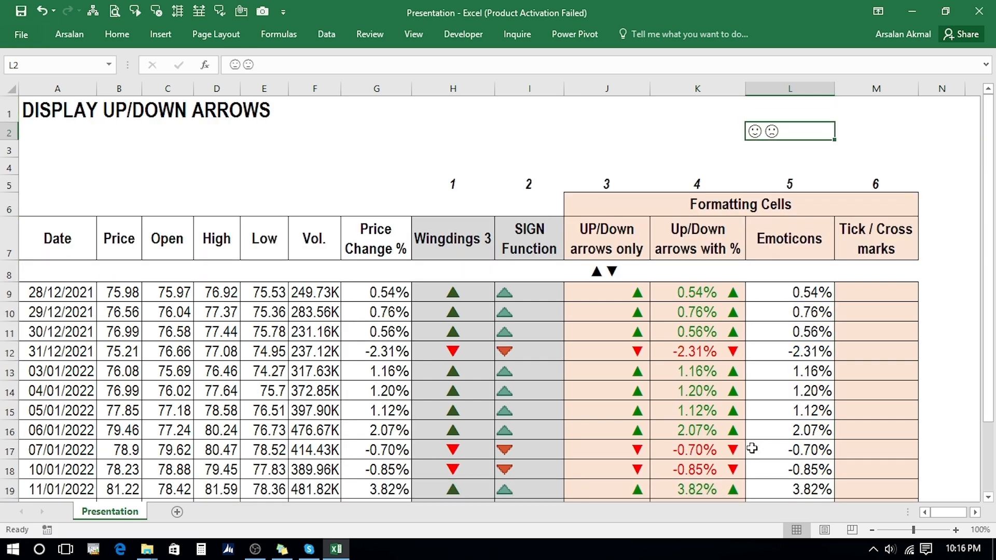
key(F2)
key(shift+Left)
key(shift+Left)
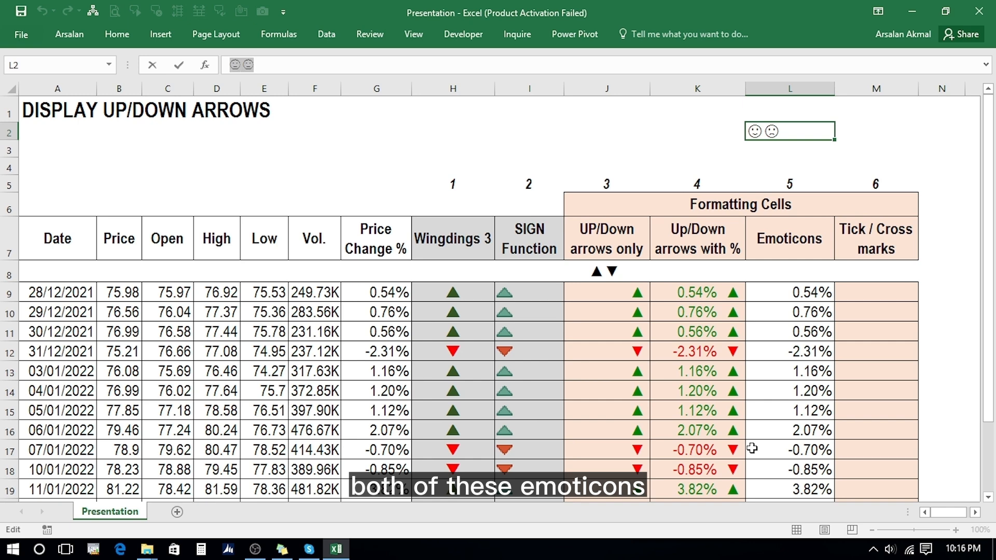
key(ctrl+c)
key(Escape)
Step: Switch the Emoticons values in L9:L21 to the Custom number format category
key(ctrl+Down)
key(ctrl+Down)
key(ctrl+Down)
key(ctrl+Down)
key(ctrl+shift+Down)
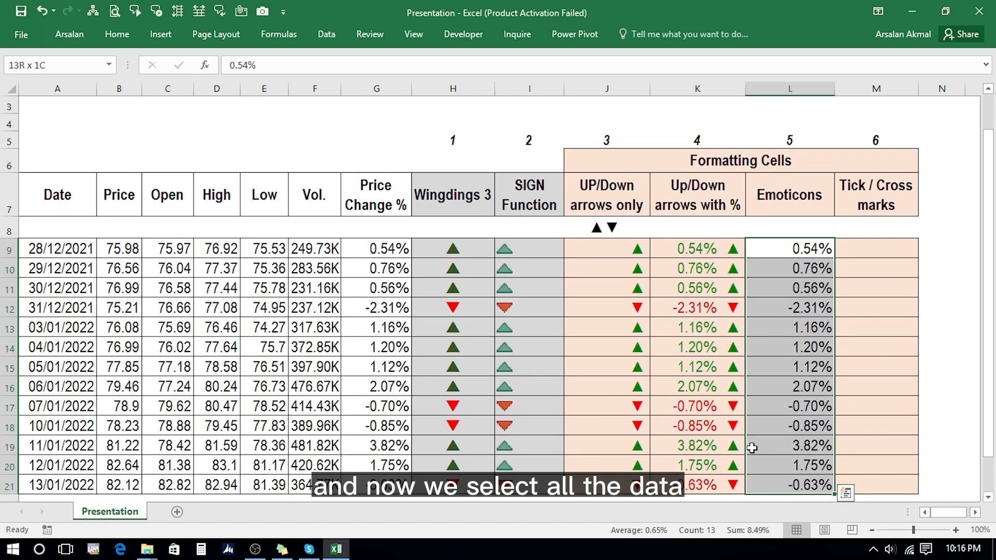
right_click(785, 289)
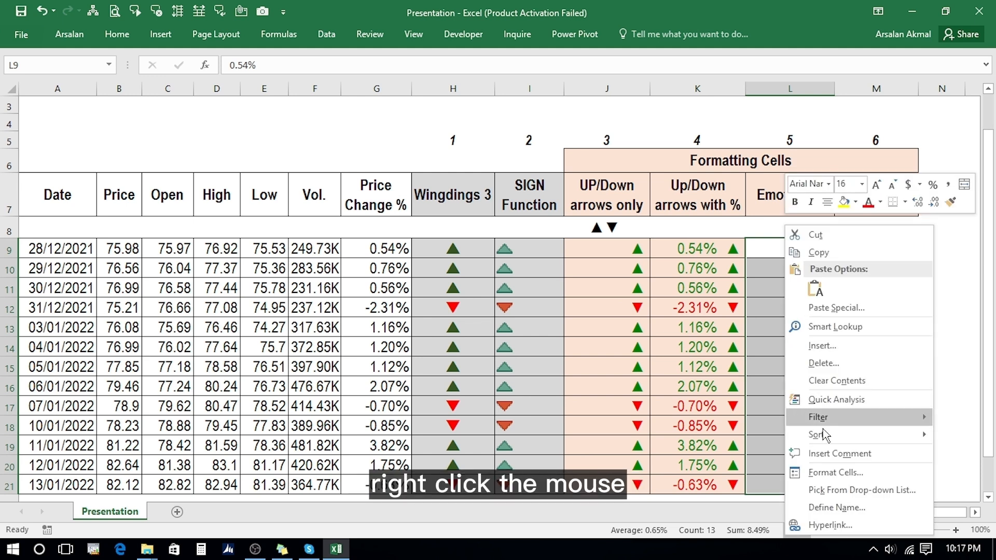
click(828, 474)
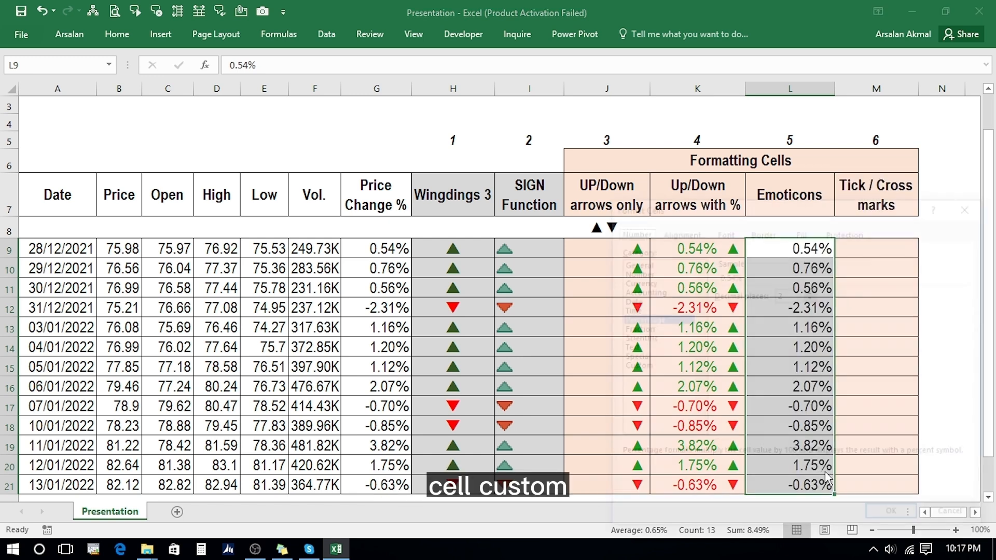
click(643, 366)
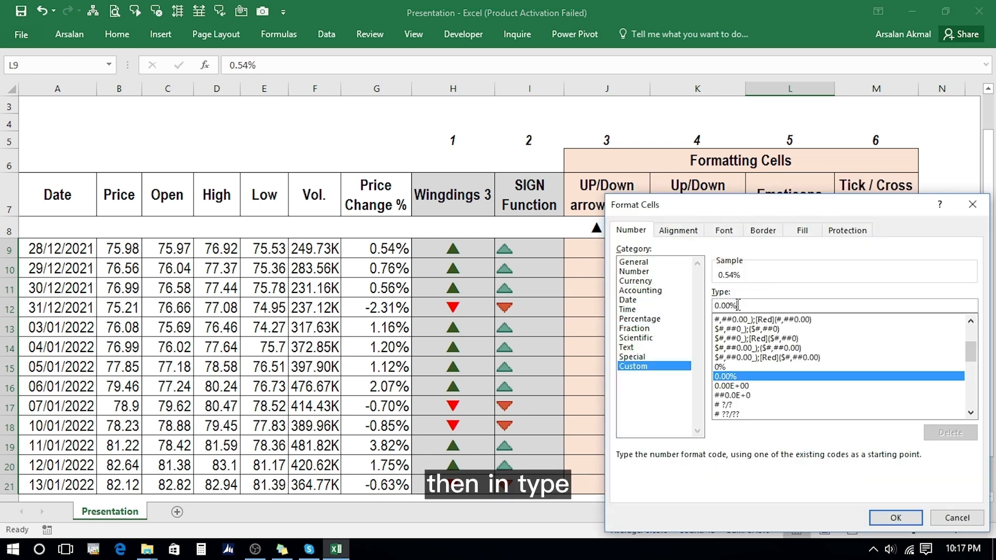
Step: Replace the 0.00% format code with [color 10] followed by the two copied emoticons
key(BackSpace)
key(BackSpace)
key(BackSpace)
key(BackSpace)
key(BackSpace)
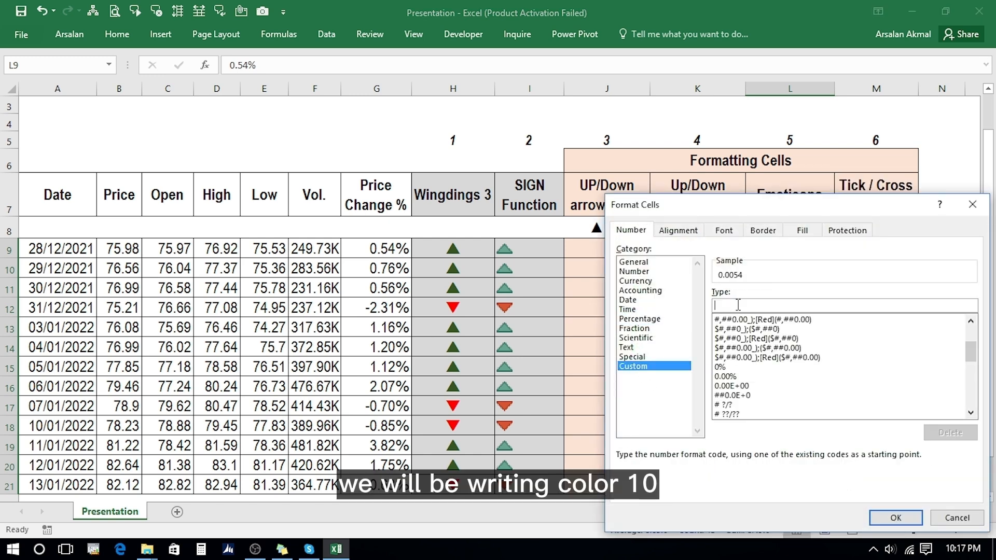
text([col)
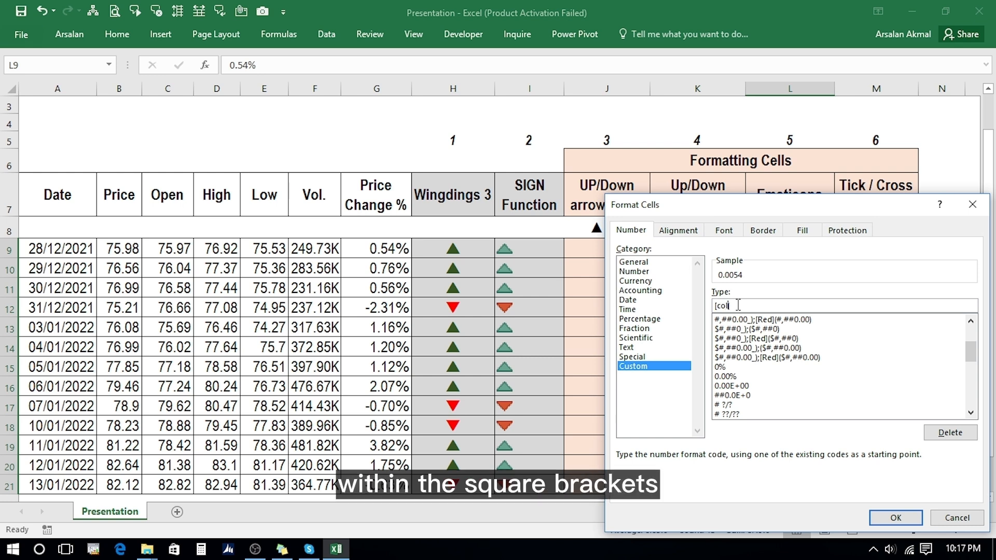
text(or10)
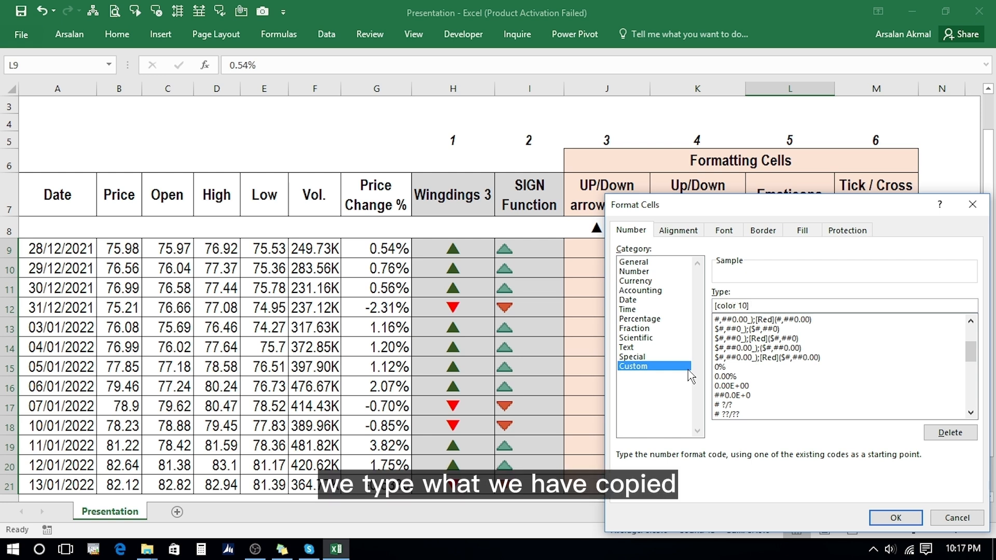
key(ctrl+v)
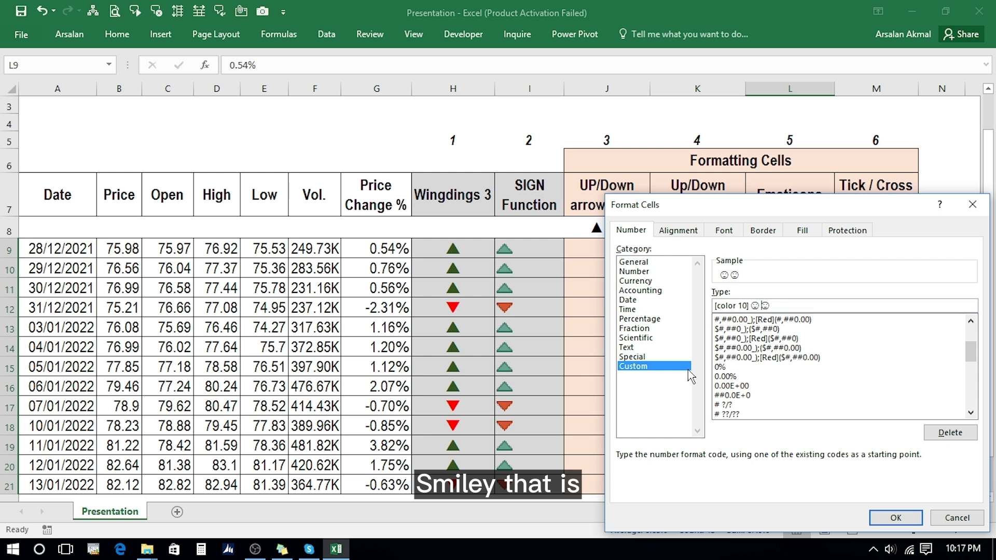
Step: Separate the two emoticons with a semicolon, put [red] before the sad face, and apply the custom format
text(;)
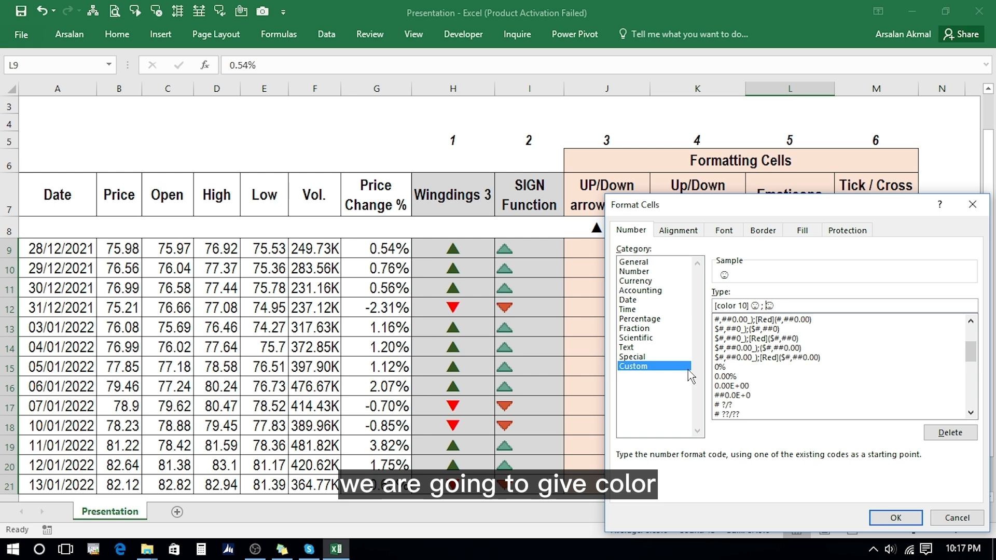
text([c)
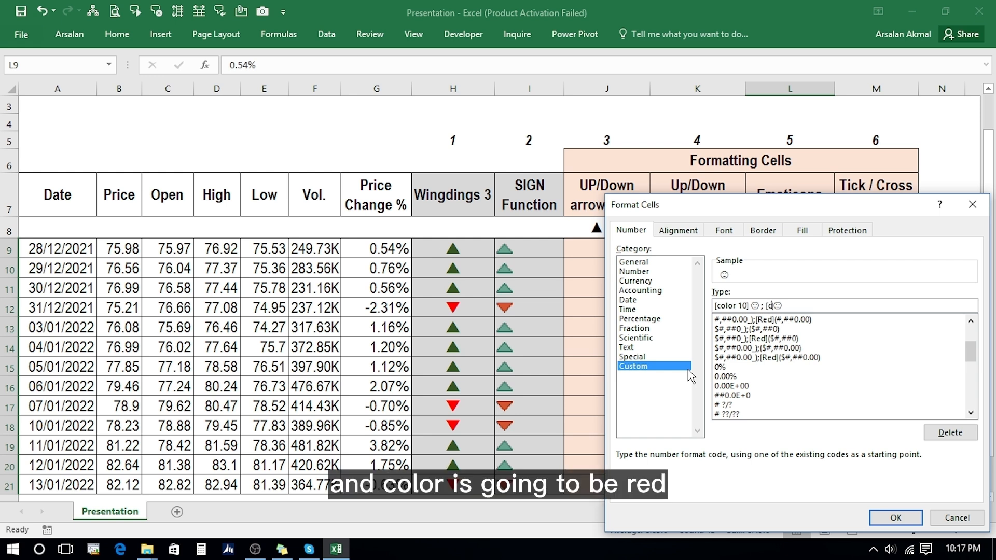
key(BackSpace)
text(red])
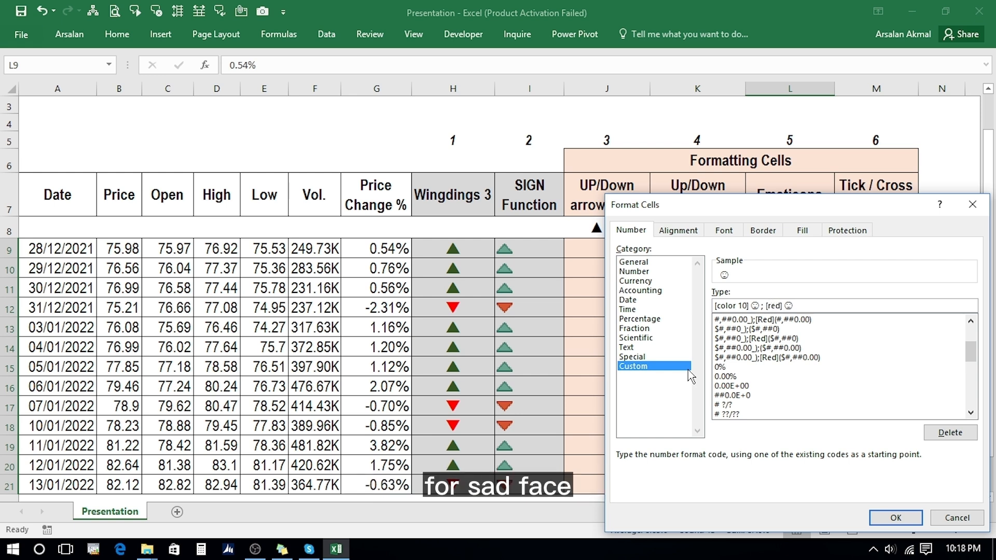
click(891, 517)
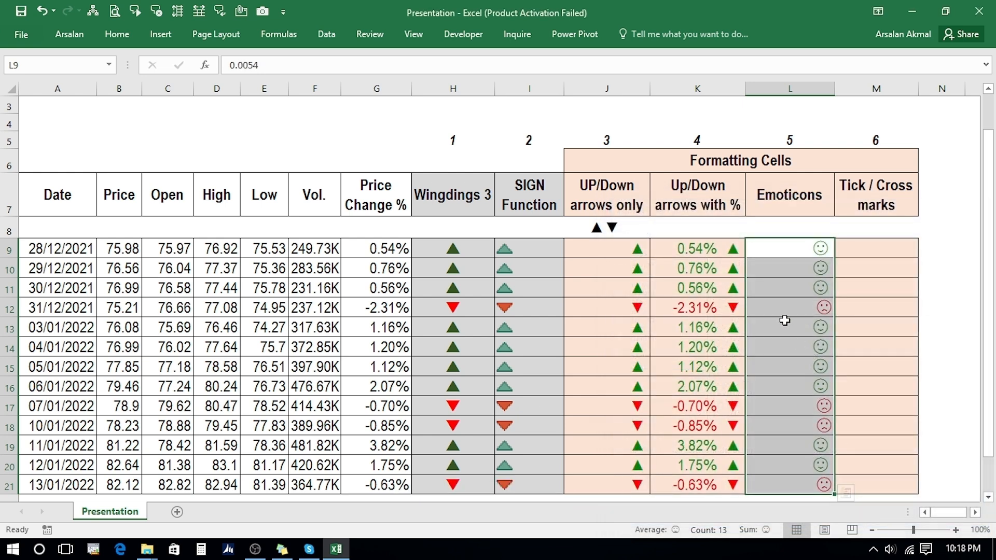
Step: Centre the emoticons in L9:L21 and format them bold at font size 20
click(115, 34)
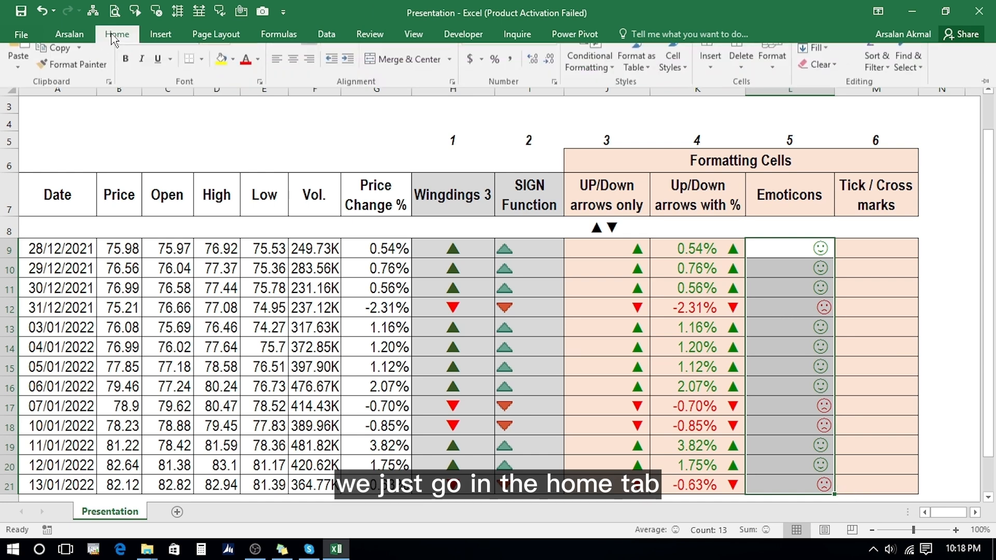
click(293, 83)
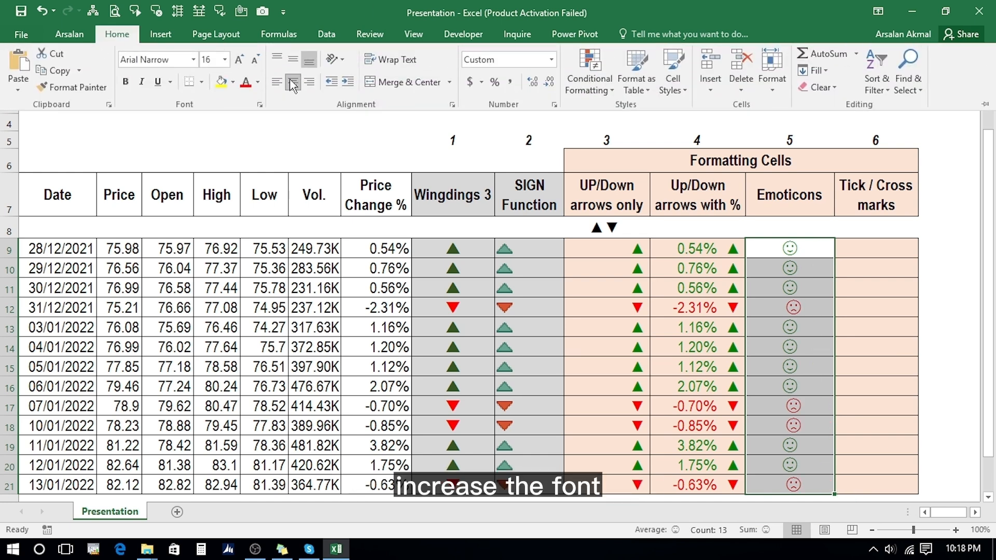
click(241, 60)
click(240, 60)
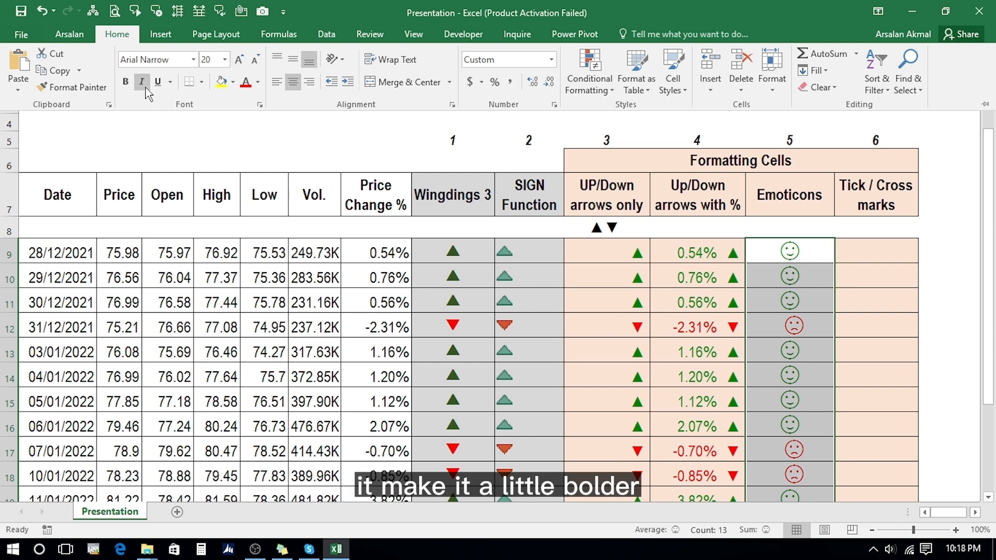
click(127, 83)
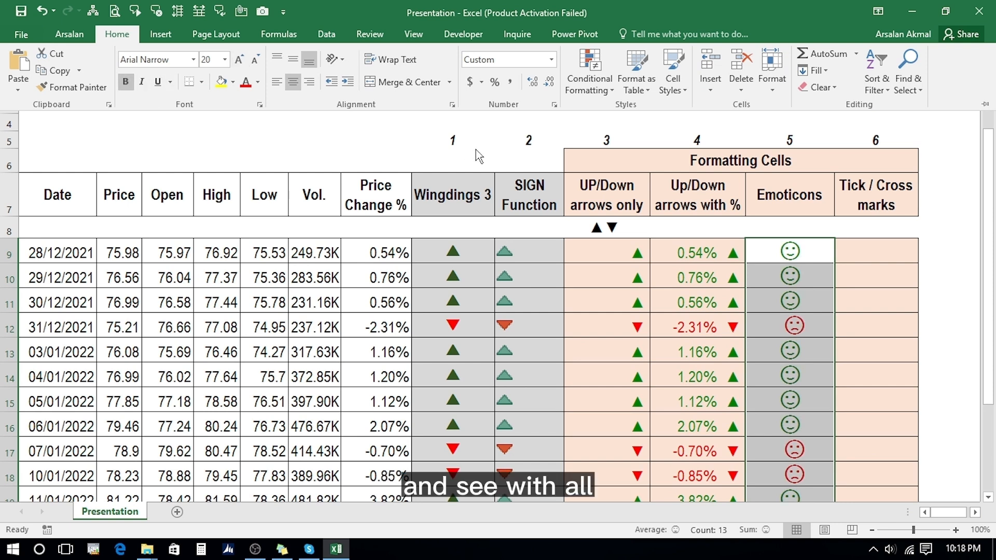
Step: Compare the positive and negative percentages in the Price Change % column with the matching emoticons
click(698, 253)
click(698, 253)
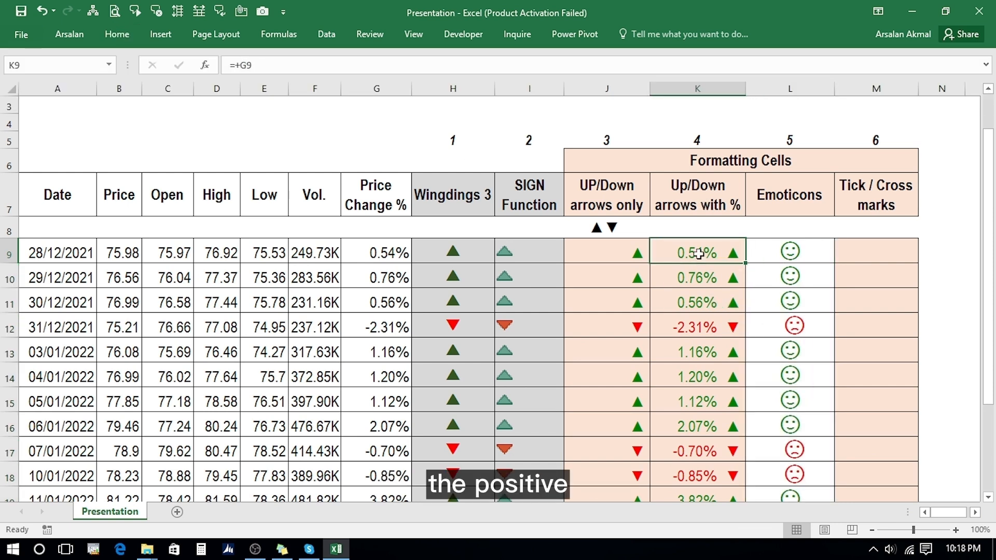
drag(386, 254, 379, 302)
drag(785, 250, 789, 299)
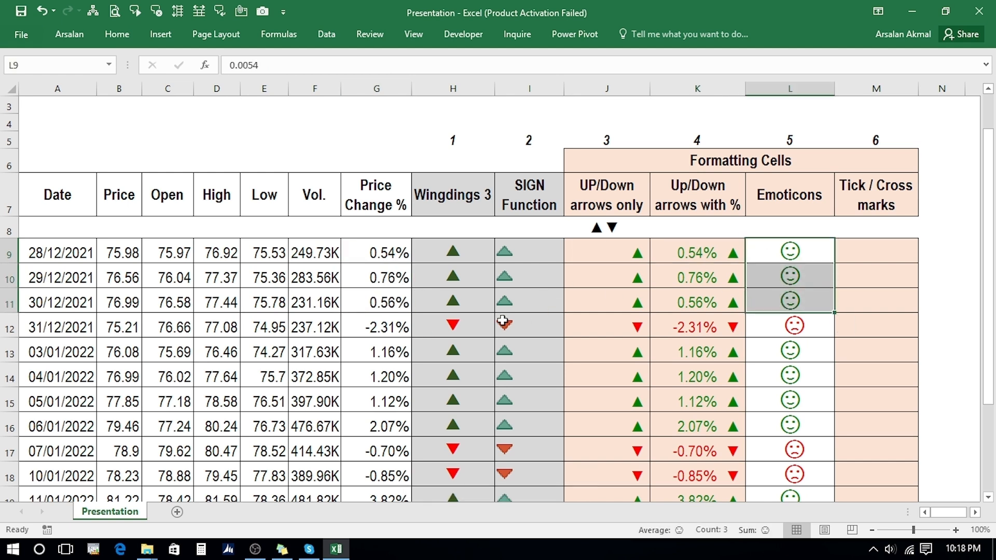
click(373, 329)
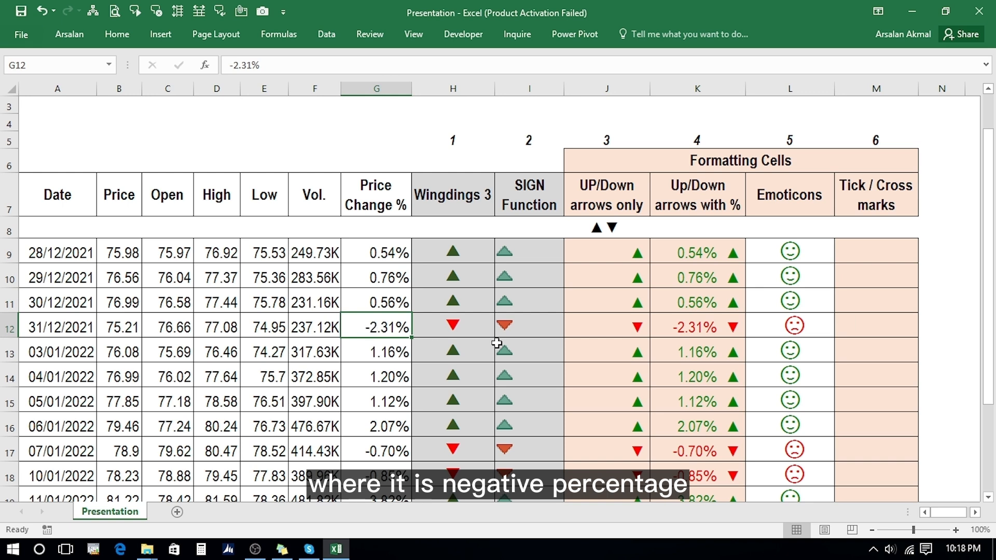
click(769, 329)
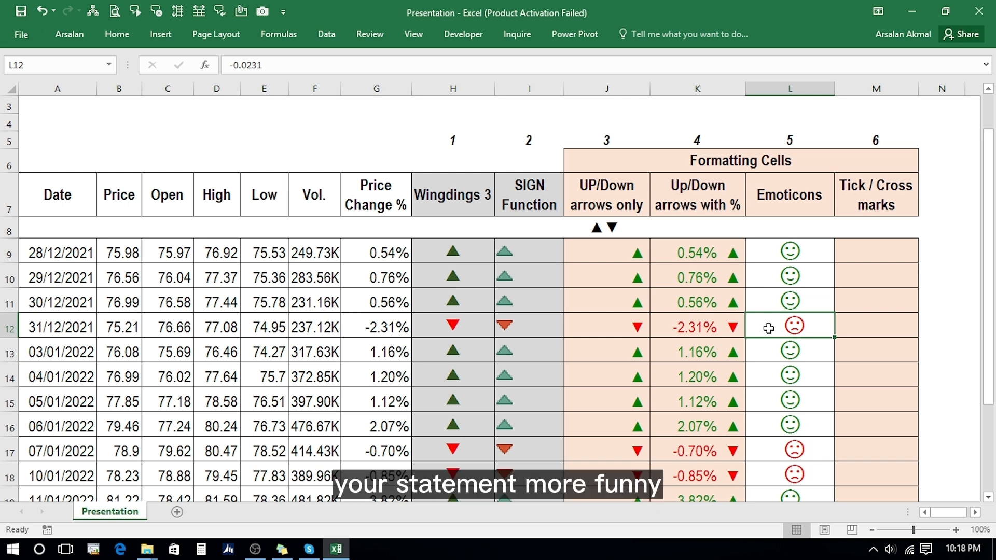
Step: Enter the formula +UNICHAR(10004) in M1 to produce a tick mark
key(Right)
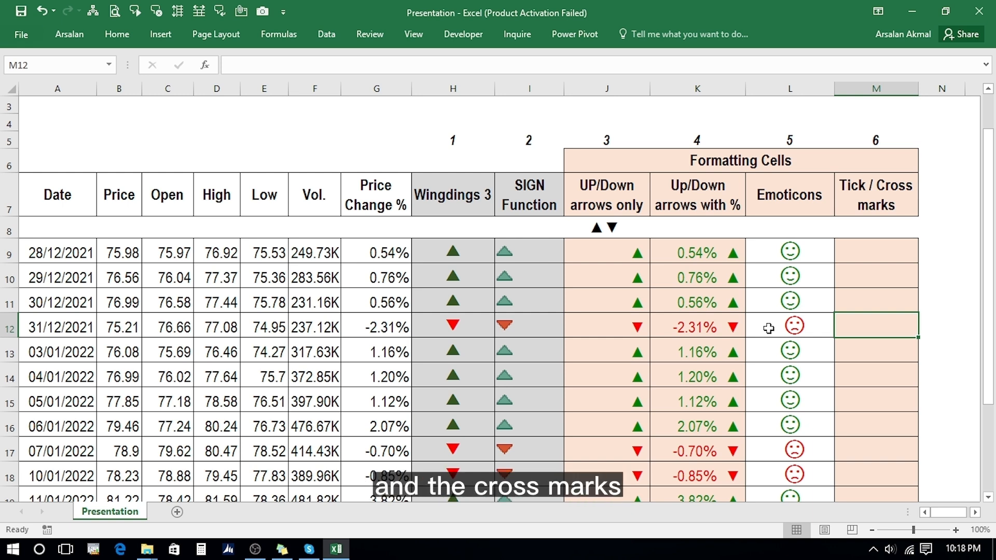
key(Up)
key(Up)
key(Up)
key(Up)
key(Up)
key(Up)
key(Up)
key(Up)
key(Up)
key(Up)
key(Up)
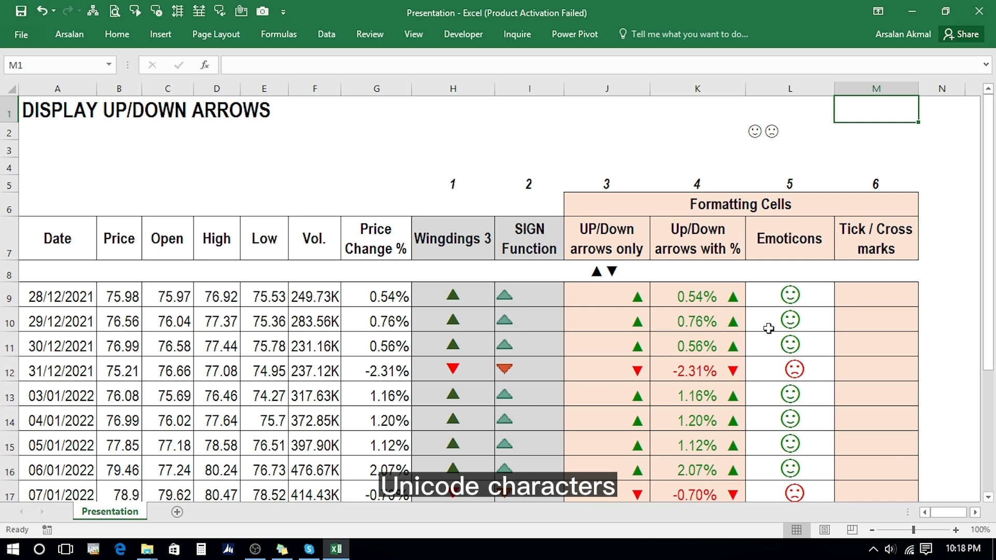
text(+uni)
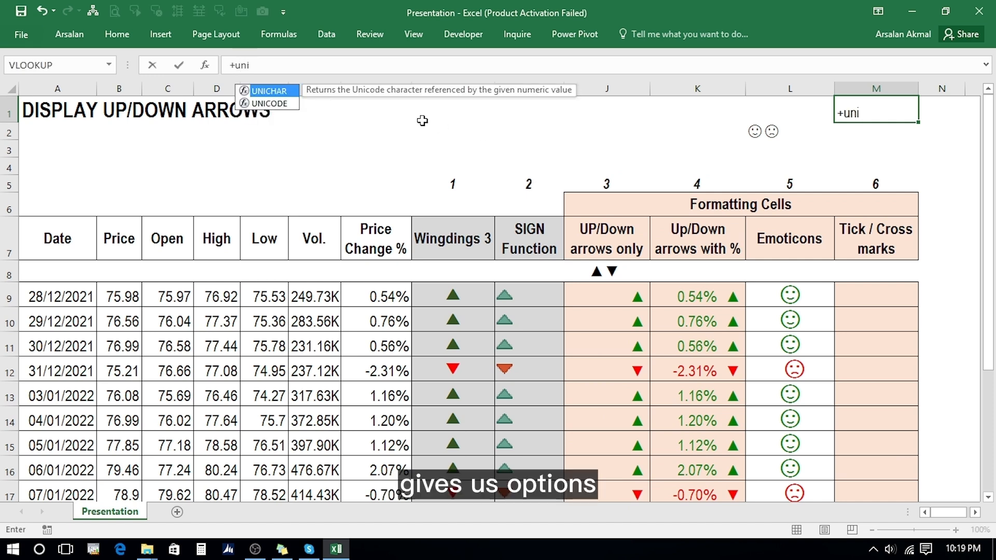
double_click(289, 92)
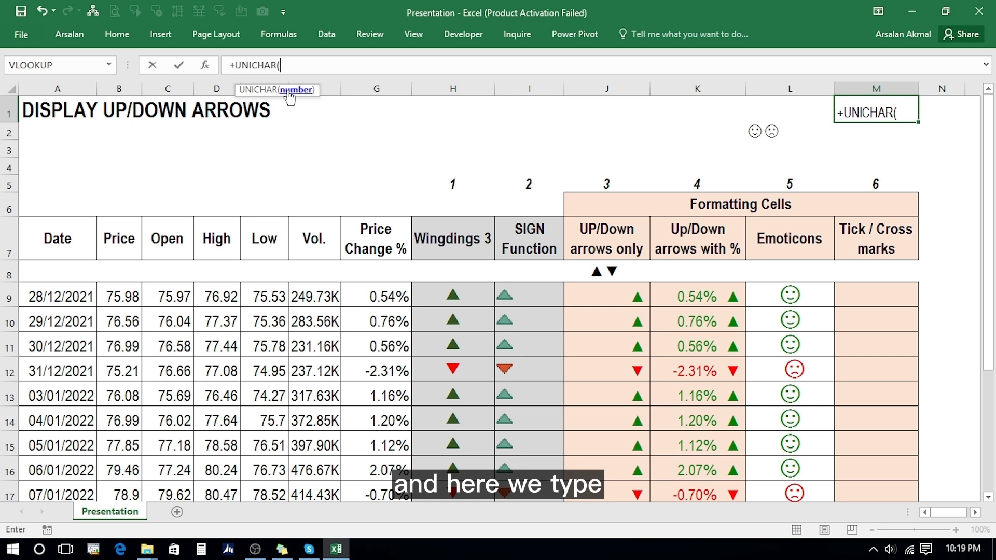
text(1000)
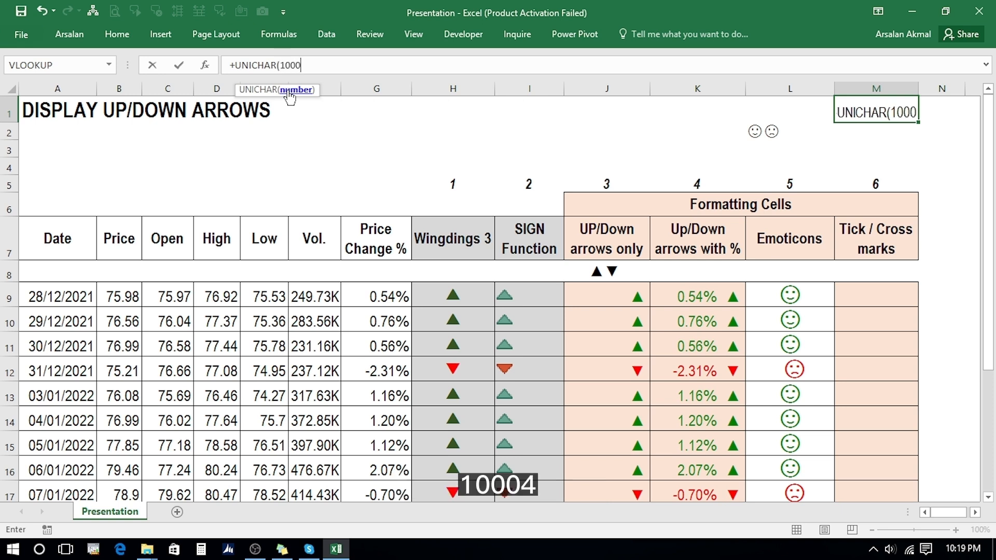
text(4))
key(Return)
Step: Copy the M1 formula to M2 and change its code to 10008 to produce a cross mark
key(Up)
key(ctrl+c)
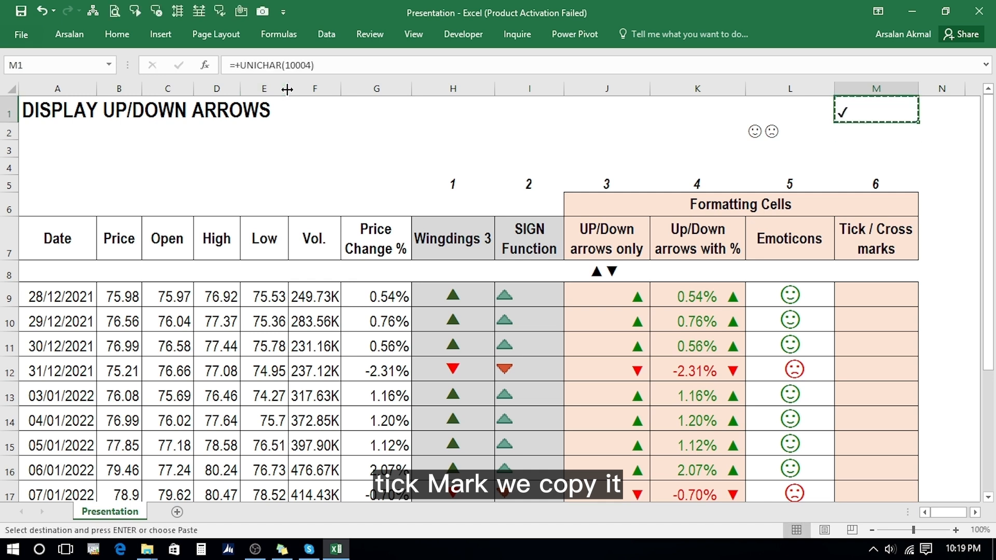
key(Down)
key(Return)
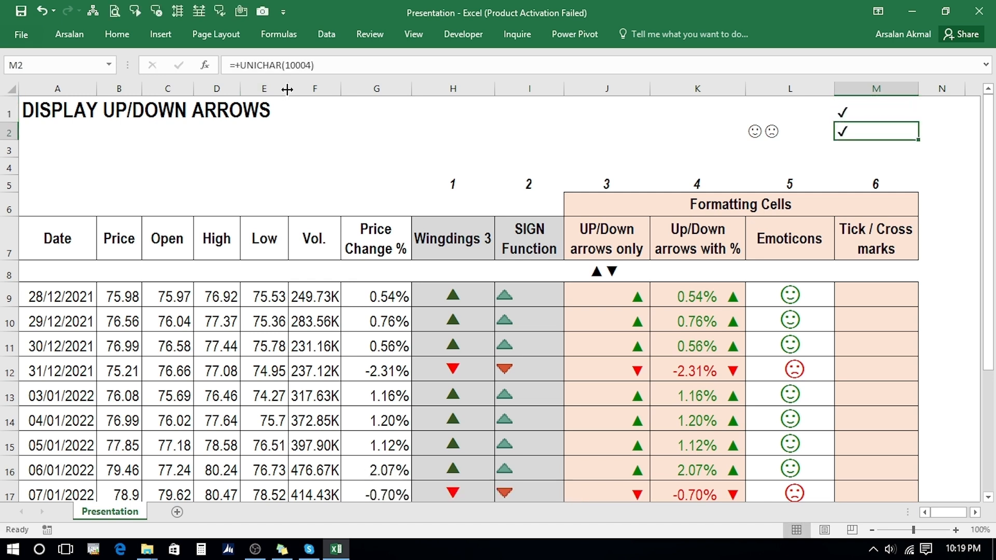
key(F2)
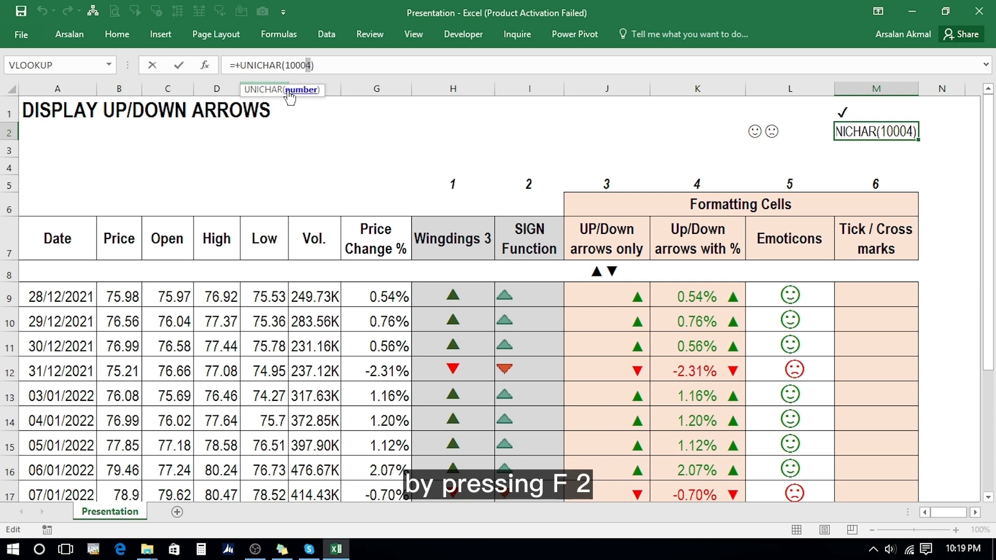
text(8)
key(Return)
Step: Convert the tick and cross formulas in M1:M2 to plain values with Paste Special
key(Up)
key(shift+Up)
key(shift+Up)
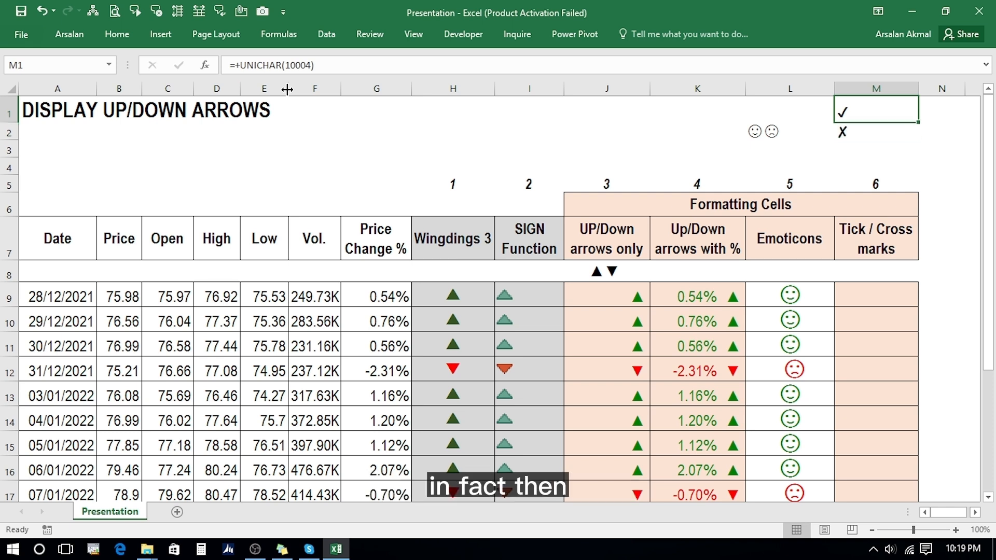
key(shift+Down)
key(ctrl+c)
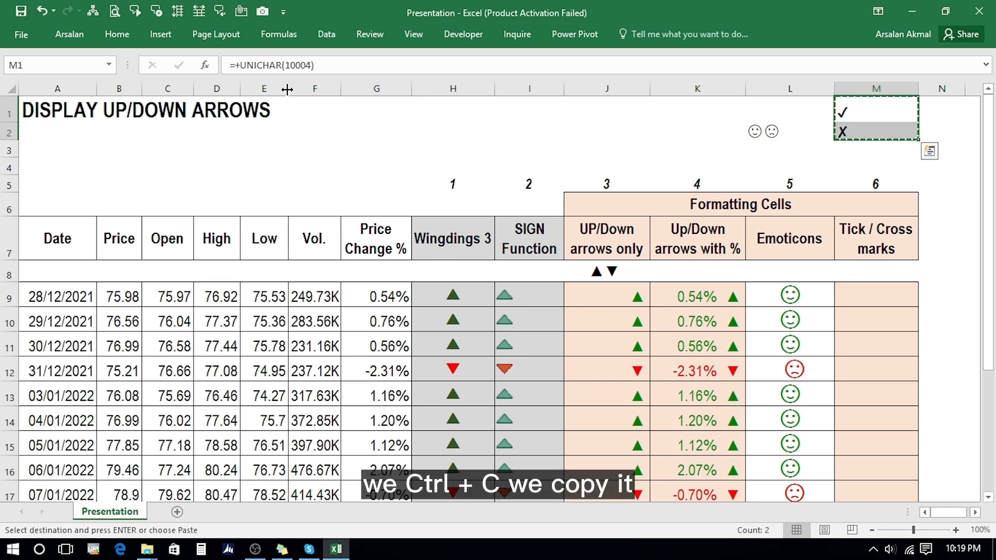
right_click(863, 111)
mouse_move(855, 200)
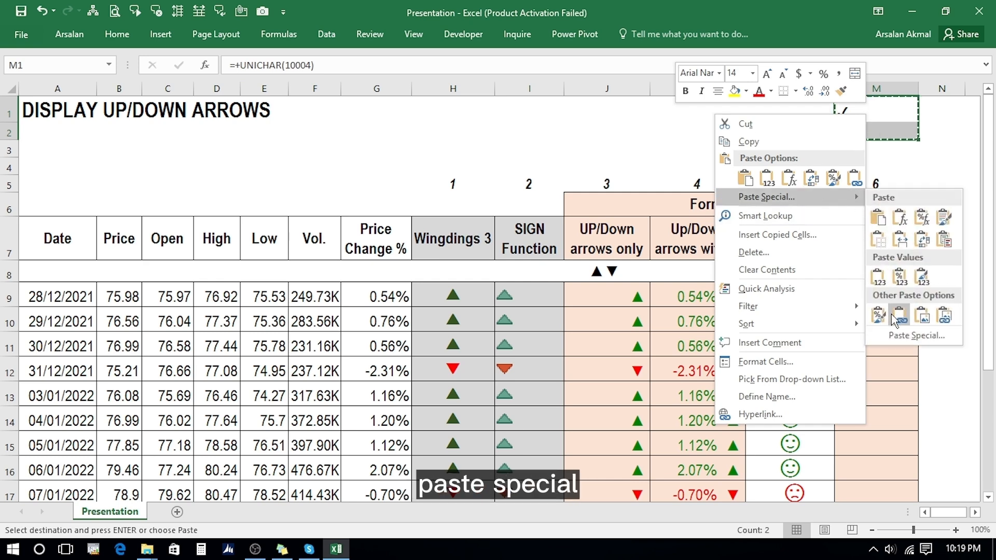
click(899, 336)
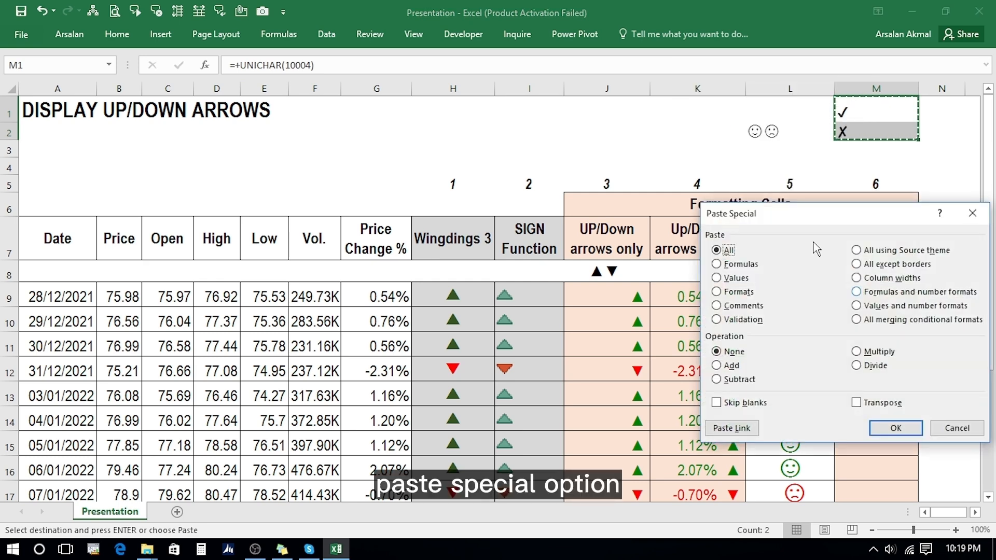
click(725, 283)
click(896, 428)
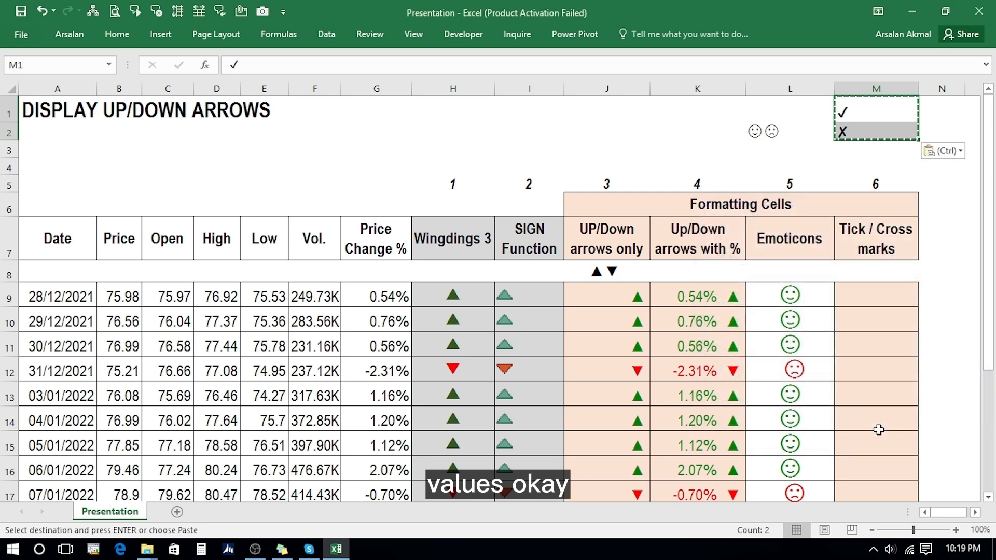
Step: Move the cross mark from M2 into M1, placing it after the tick mark with a space between them
key(Down)
key(Escape)
key(Up)
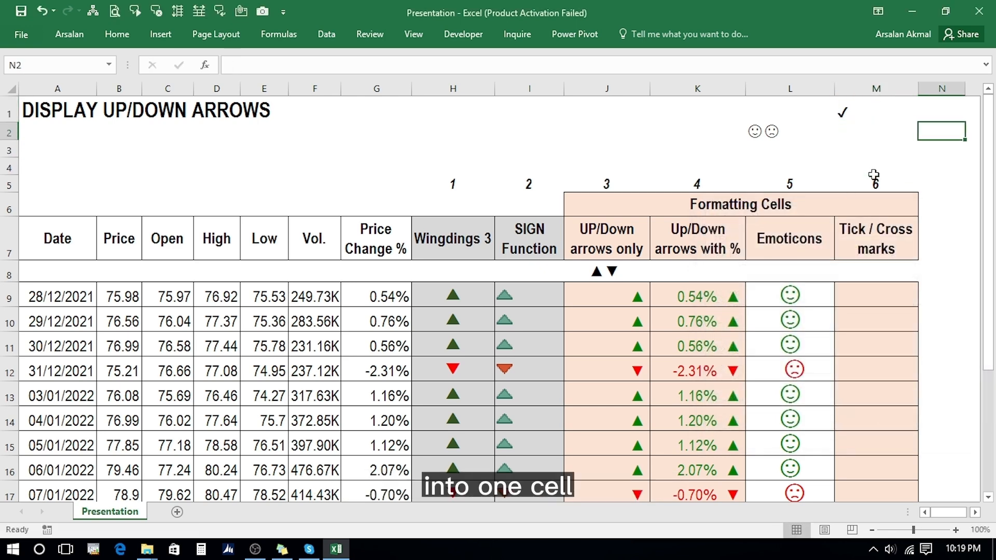
key(Up)
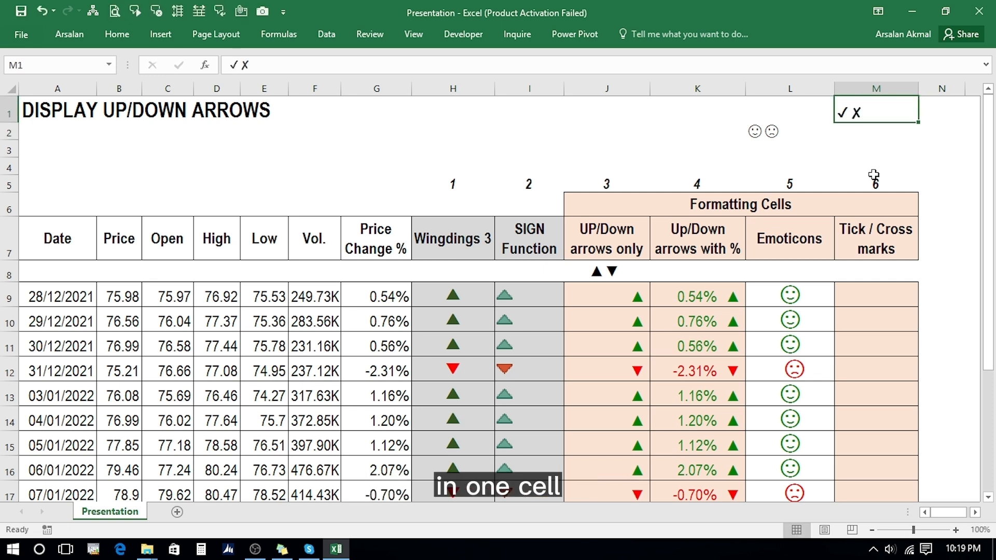
Step: Enter the formula +G9 in M9 to bring the first price change into the Tick / Cross marks column
key(Down)
key(Down)
key(Down)
key(Down)
key(Down)
key(Down)
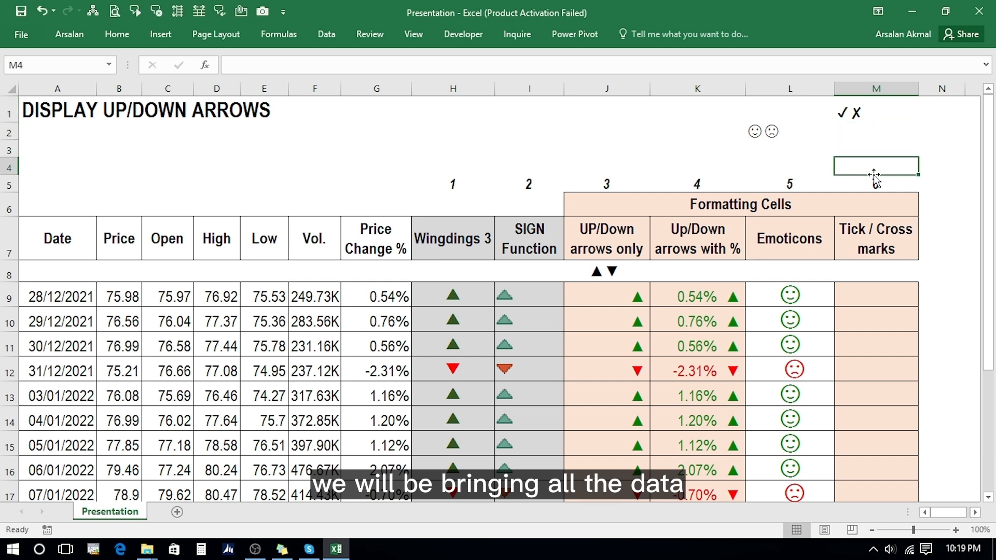
key(Down)
key(Down)
key(Left)
key(Left)
key(Left)
key(Left)
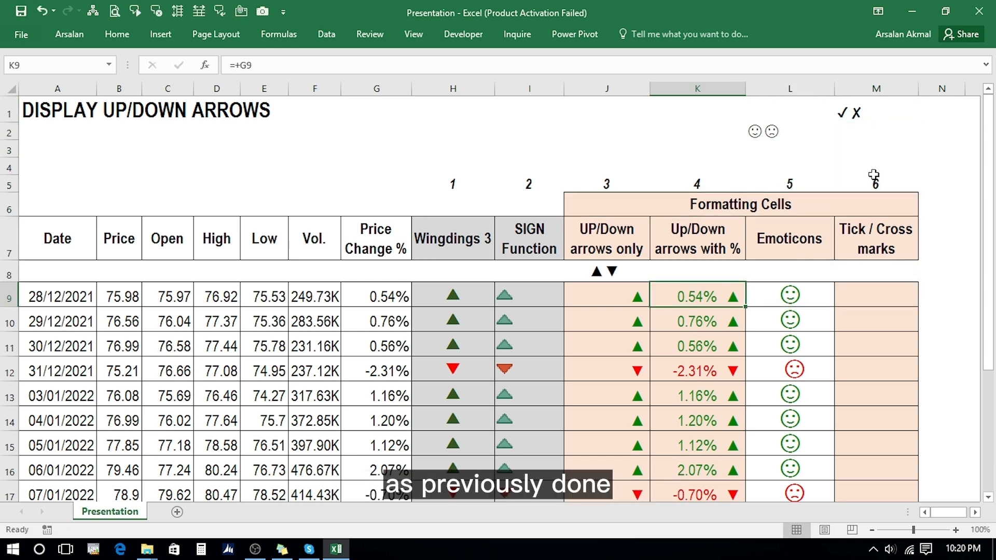
key(Right)
key(Right)
key(Right)
key(Right)
text(+)
key(Left)
key(Left)
key(Left)
key(Left)
key(Left)
key(Left)
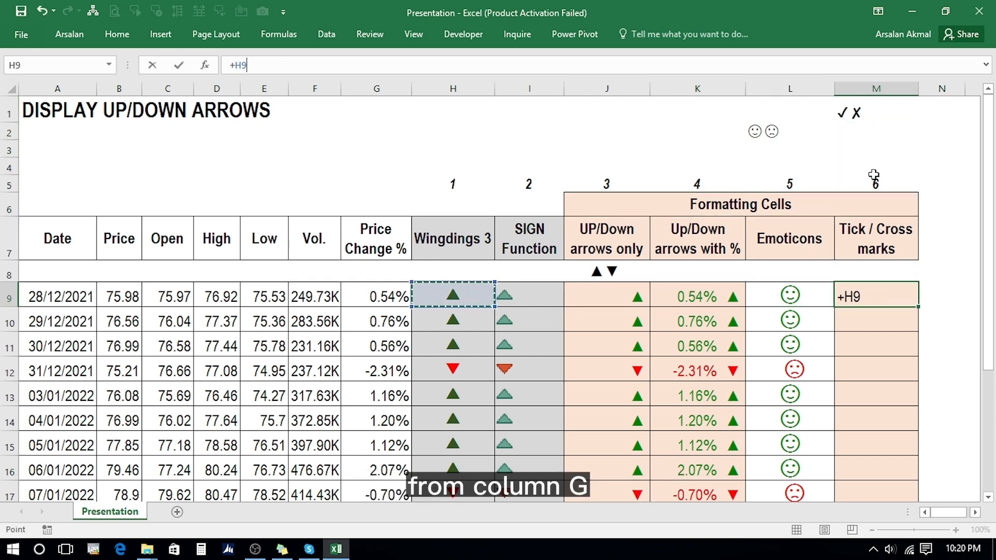
key(Return)
Step: Copy the M9 formula down the Tick / Cross marks column through M21
key(Up)
key(ctrl+c)
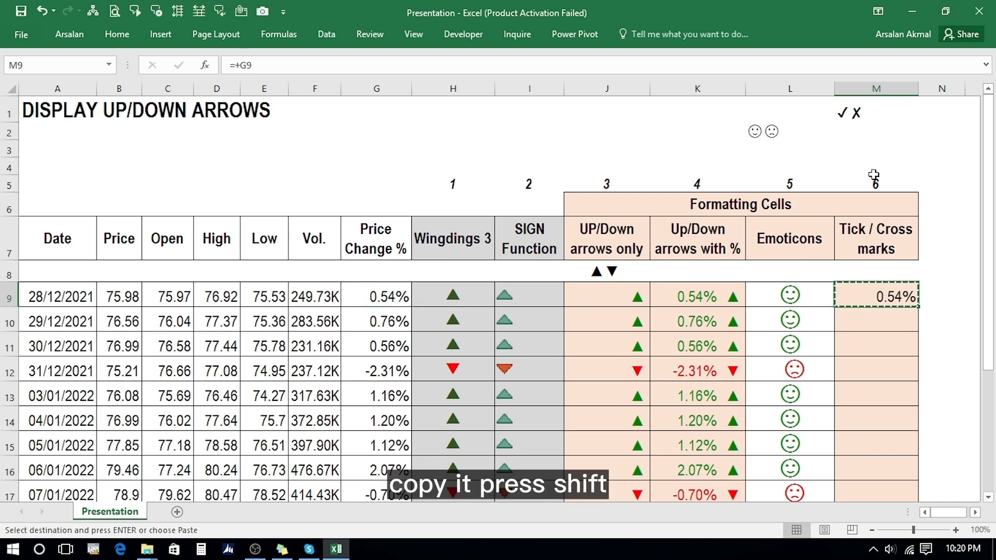
key(shift+Down)
key(shift+Down)
key(shift+Down)
key(shift+Down)
key(shift+Down)
key(shift+Down)
key(shift+Down)
key(shift+Down)
key(shift+Down)
key(shift+Down)
key(shift+Down)
key(shift+Down)
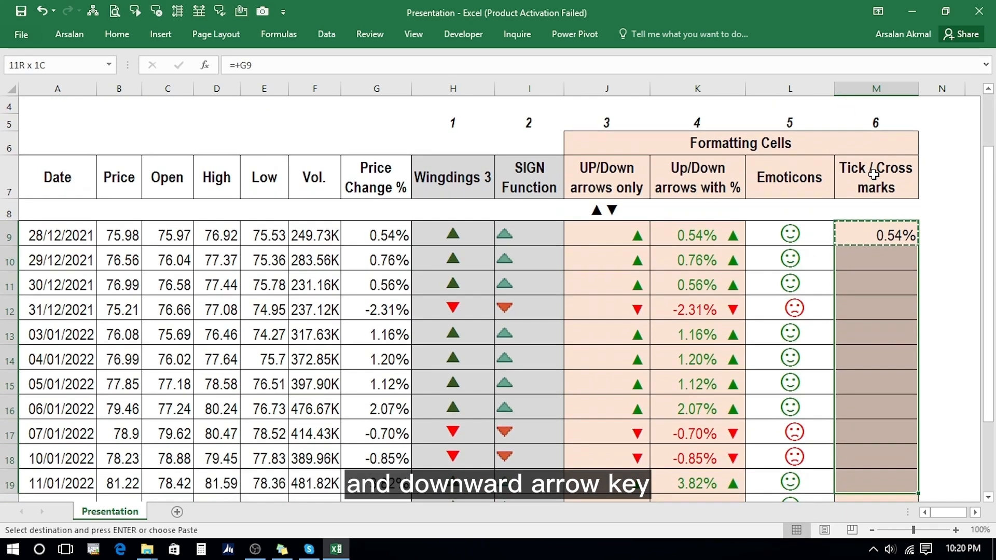
key(Return)
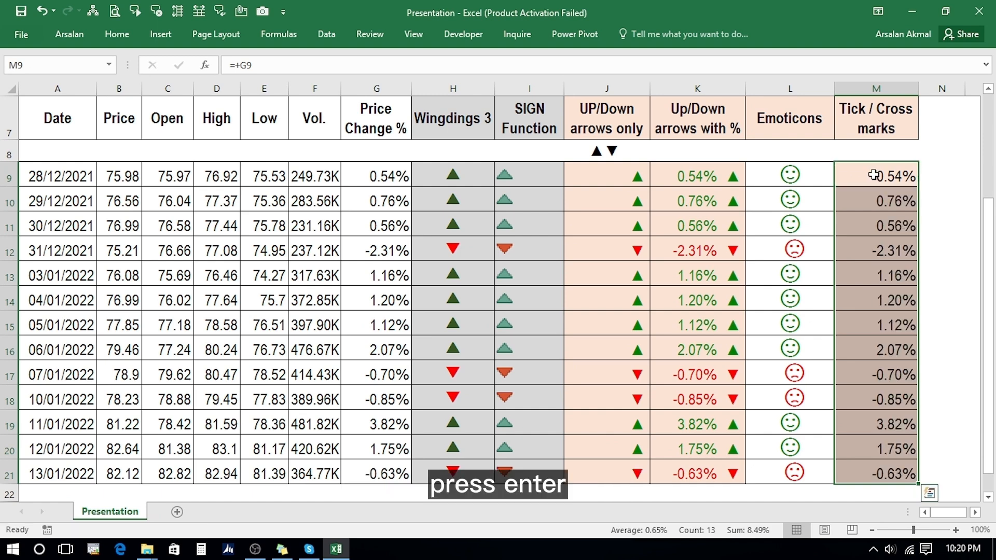
key(Up)
key(Up)
key(Up)
key(Up)
key(Up)
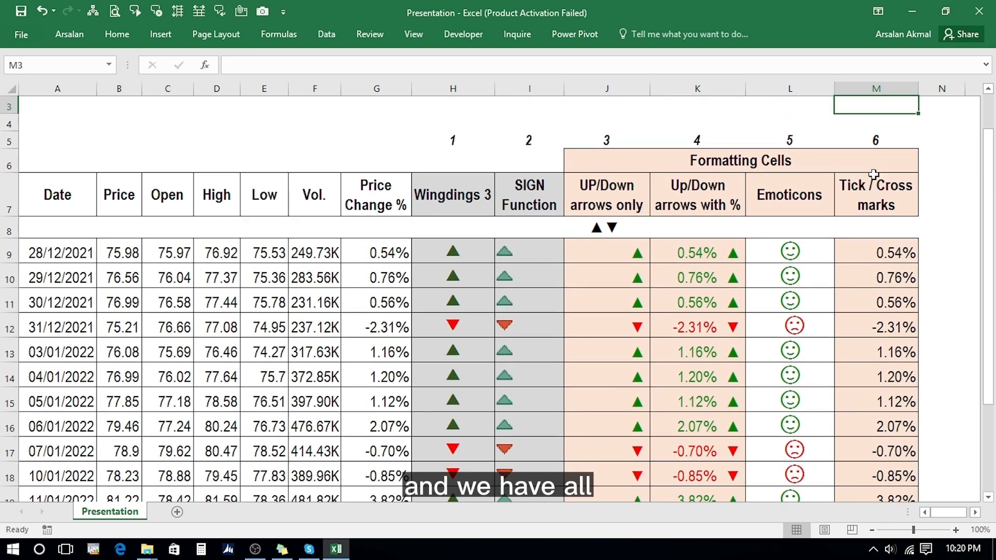
key(Down)
key(Down)
key(Down)
key(Down)
key(Down)
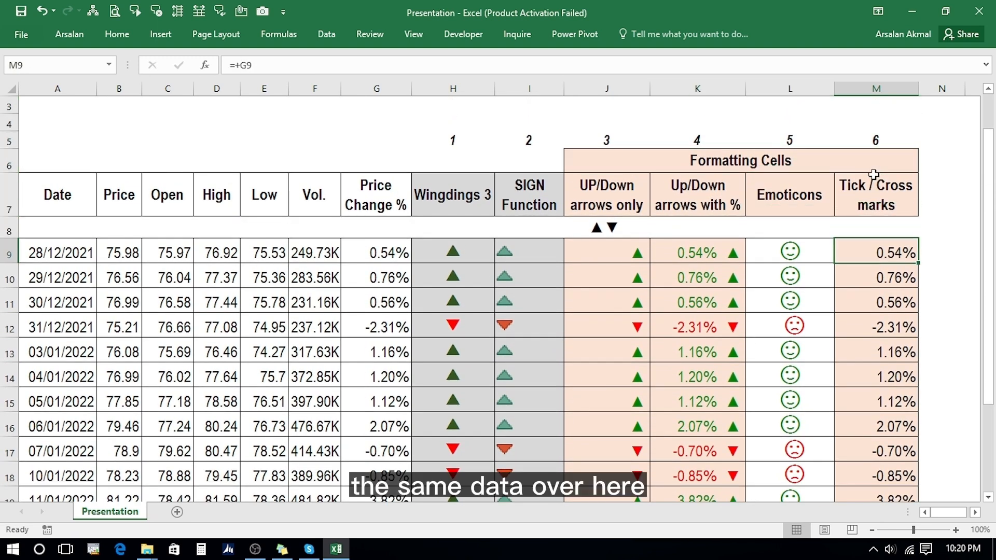
key(ctrl+shift+Down)
Step: Copy the tick and cross mark characters from the contents of M1
key(Up)
key(Up)
key(Up)
key(Up)
key(Up)
key(Up)
key(Up)
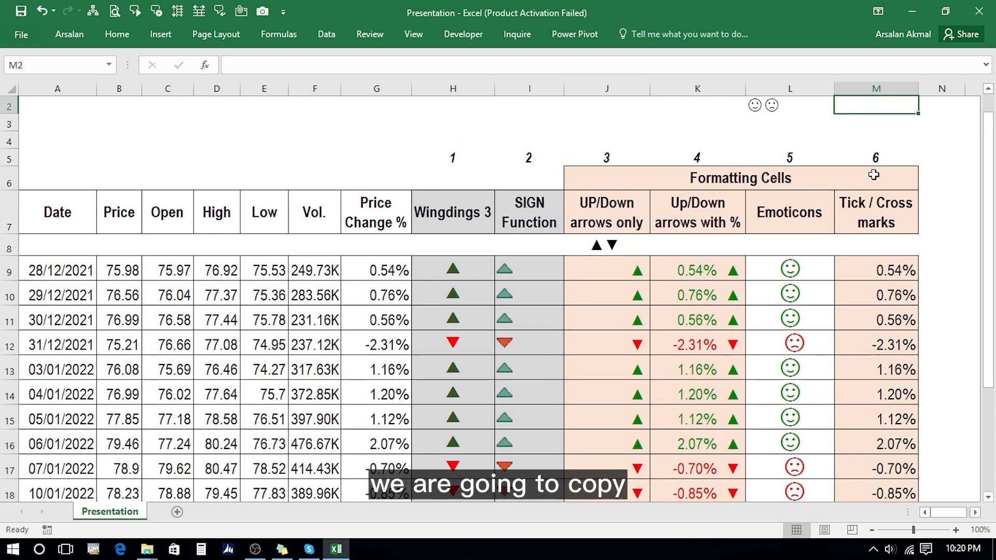
key(Up)
key(F2)
key(shift+Home)
key(Escape)
Step: Start a custom number format for M9:M21 and clear its existing format code
key(Down)
key(Down)
key(Down)
key(Down)
key(Down)
key(Down)
key(Down)
key(Down)
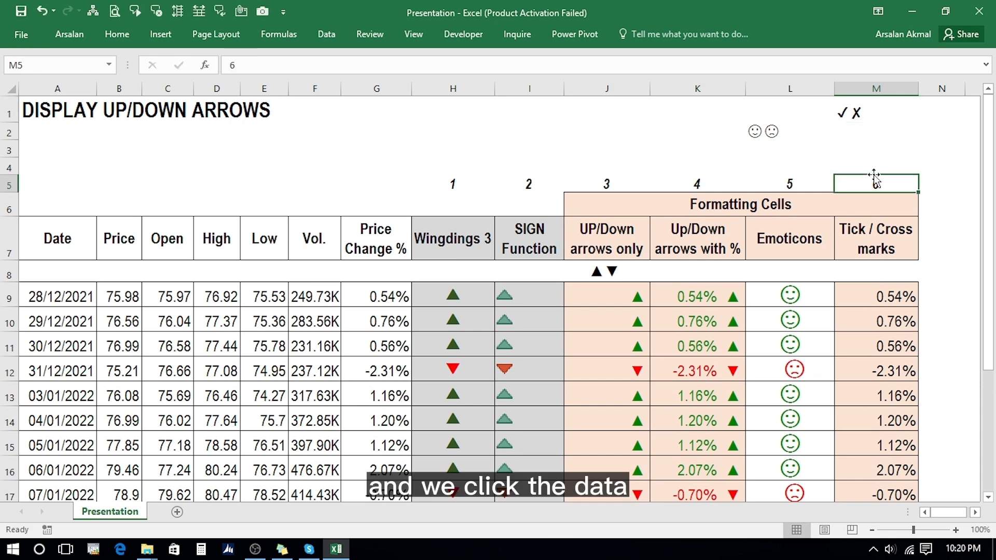
key(ctrl+shift+Down)
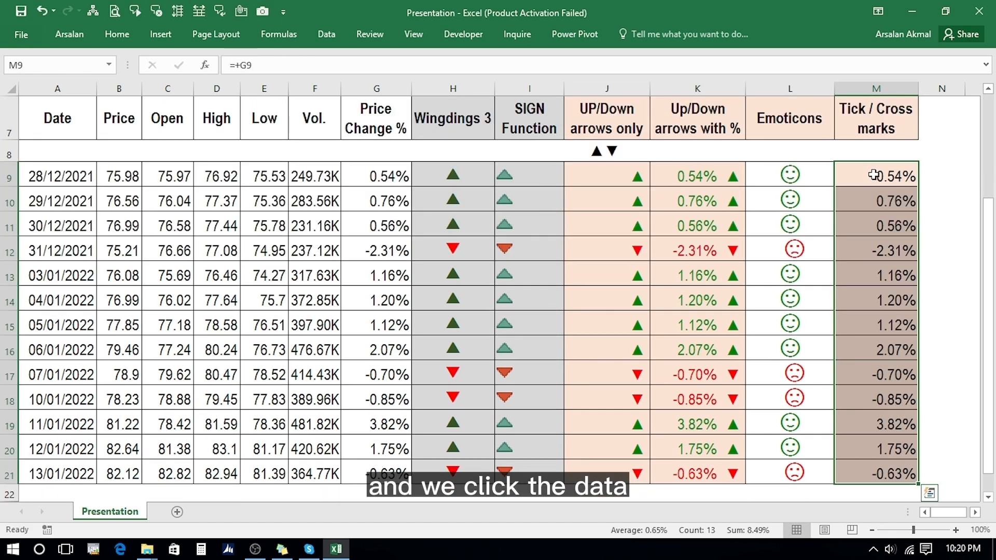
right_click(874, 175)
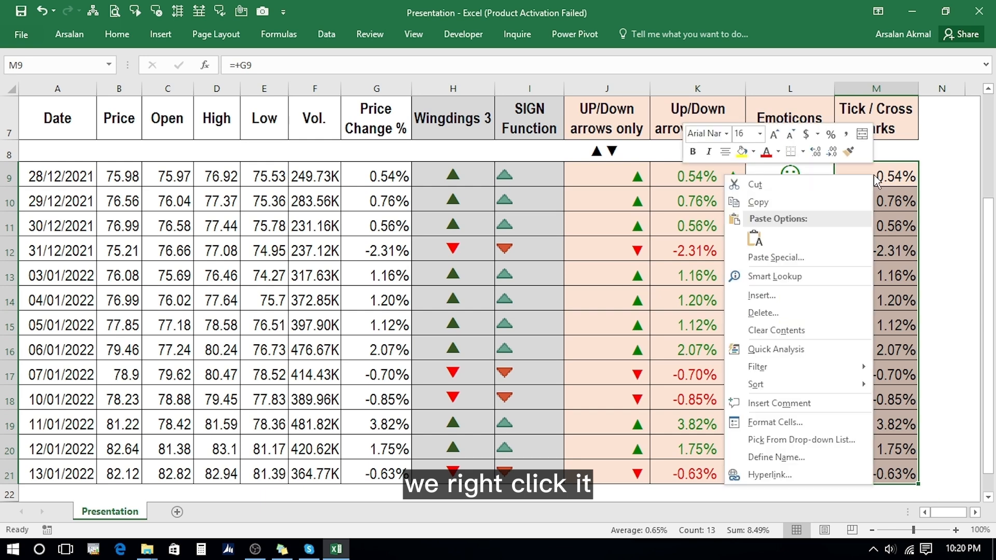
click(769, 424)
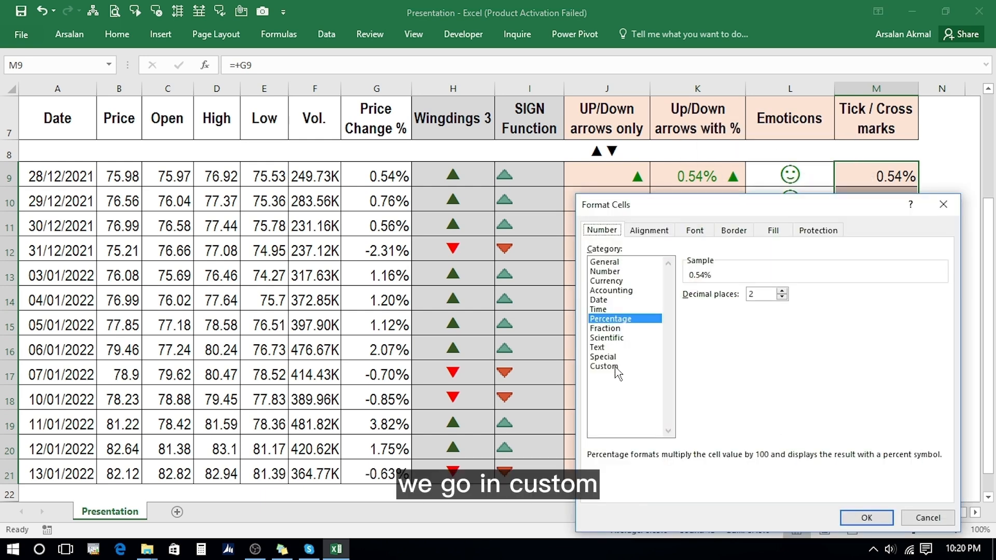
click(614, 367)
click(714, 304)
key(BackSpace)
key(BackSpace)
key(BackSpace)
key(BackSpace)
key(BackSpace)
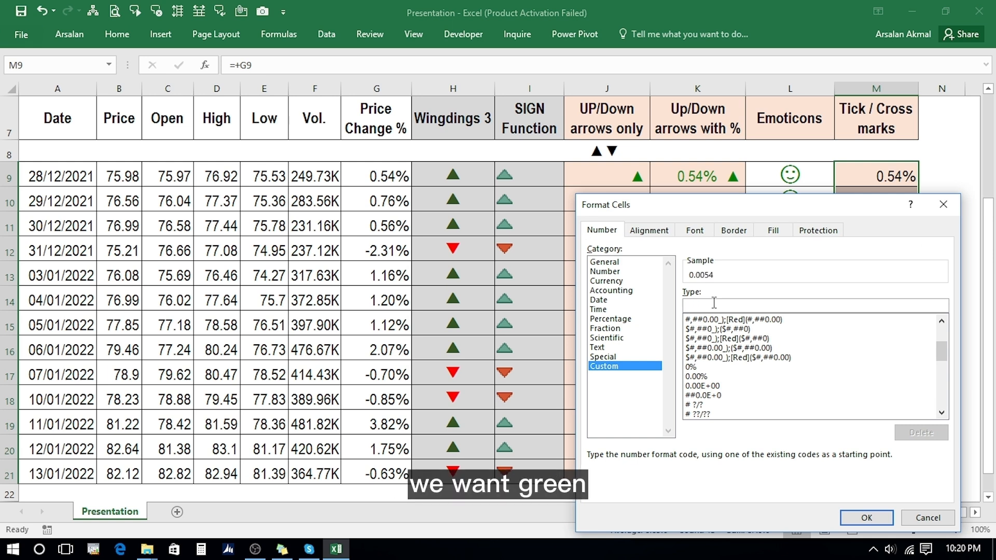
Step: Enter [color 10]✓ ; as the format code section for positive values, giving a green tick mark
text([)
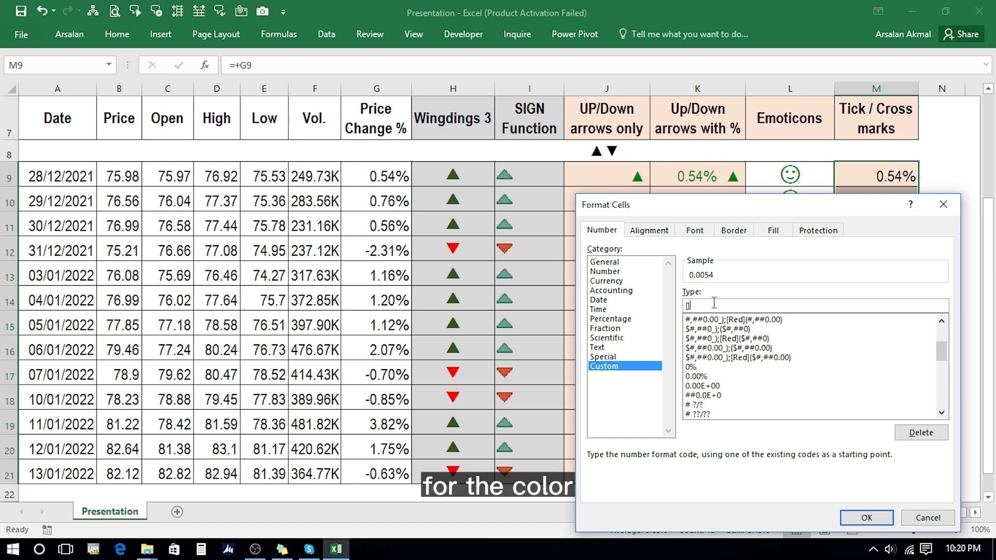
text(color 10])
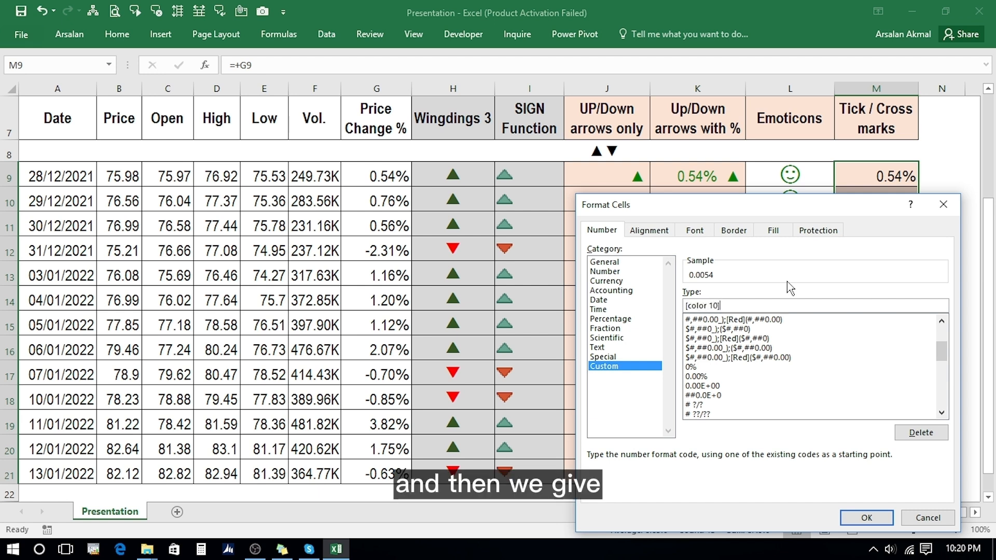
text(✓;)
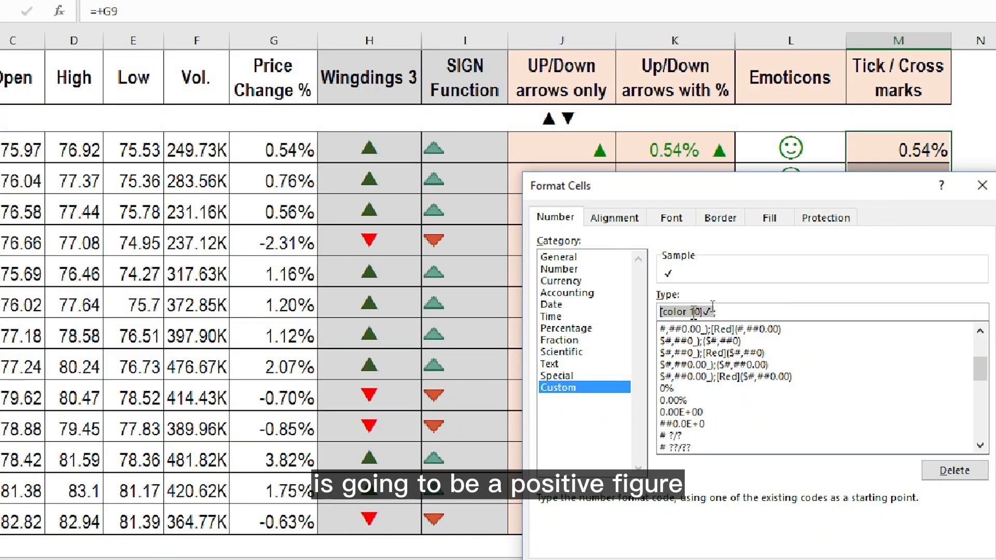
Step: Add [red] ✗ as the section for negative values and apply the custom format to M9:M21
click(730, 309)
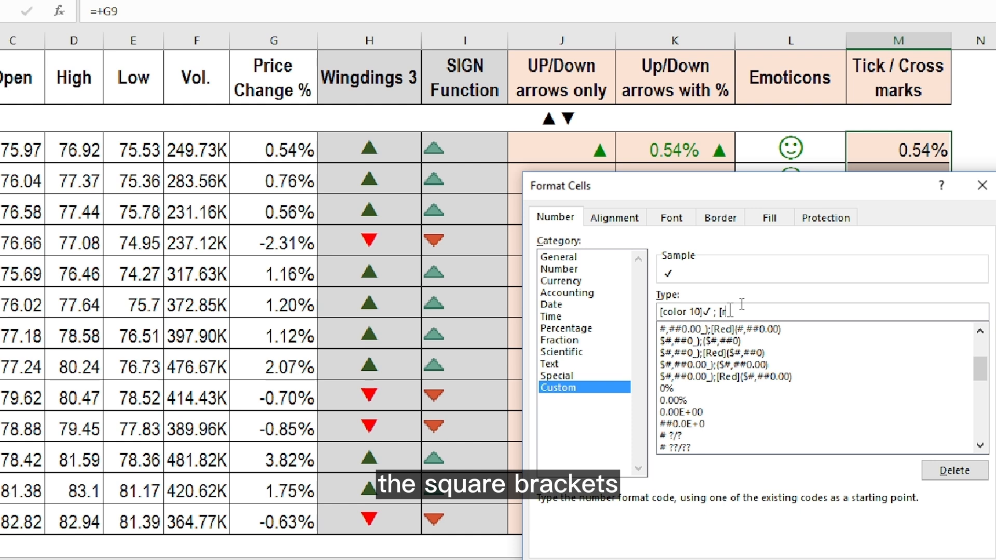
text(ed)
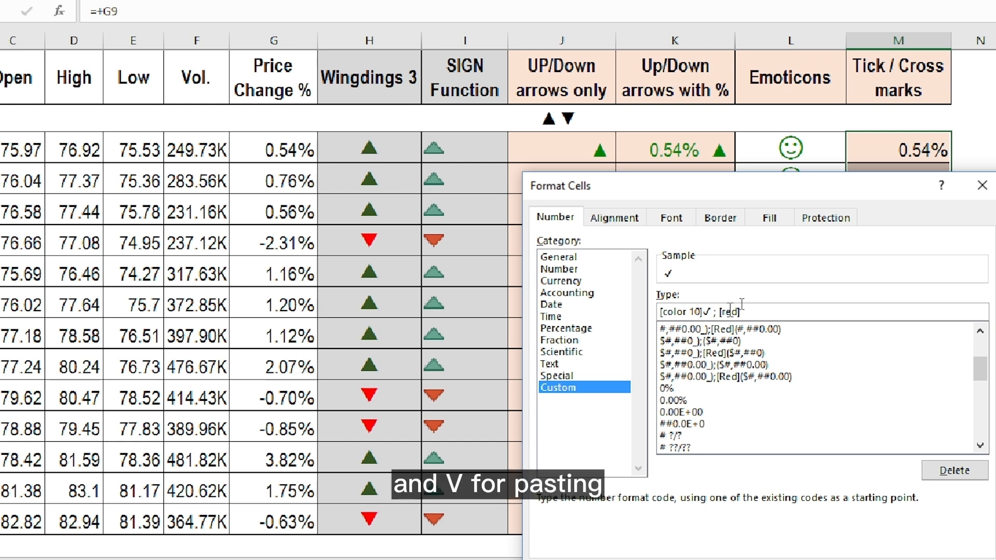
key(ctrl+v)
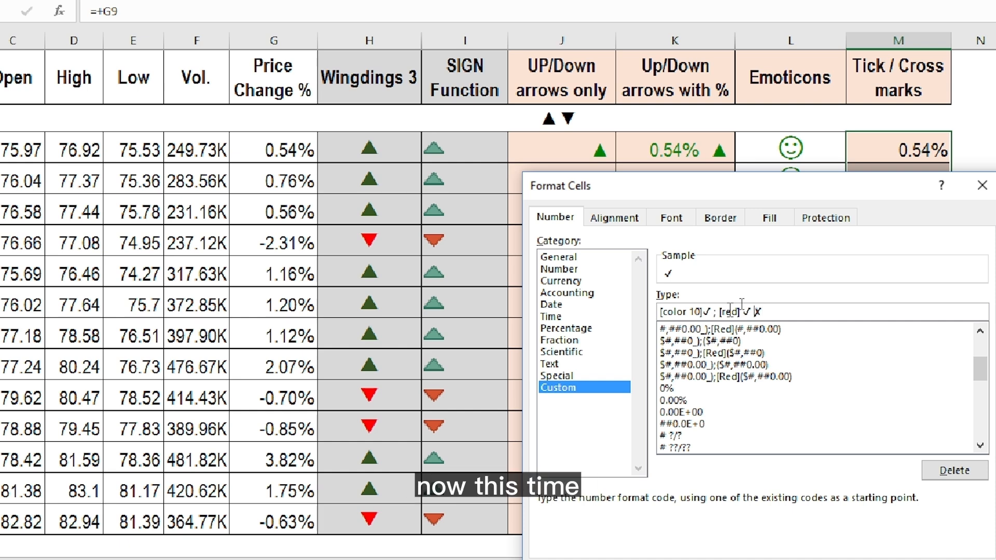
key(BackSpace)
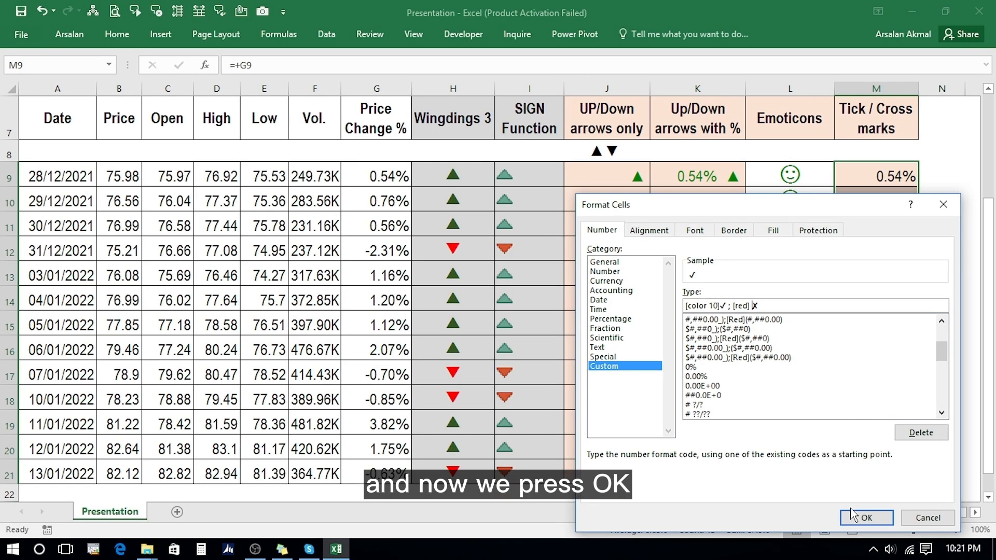
click(861, 517)
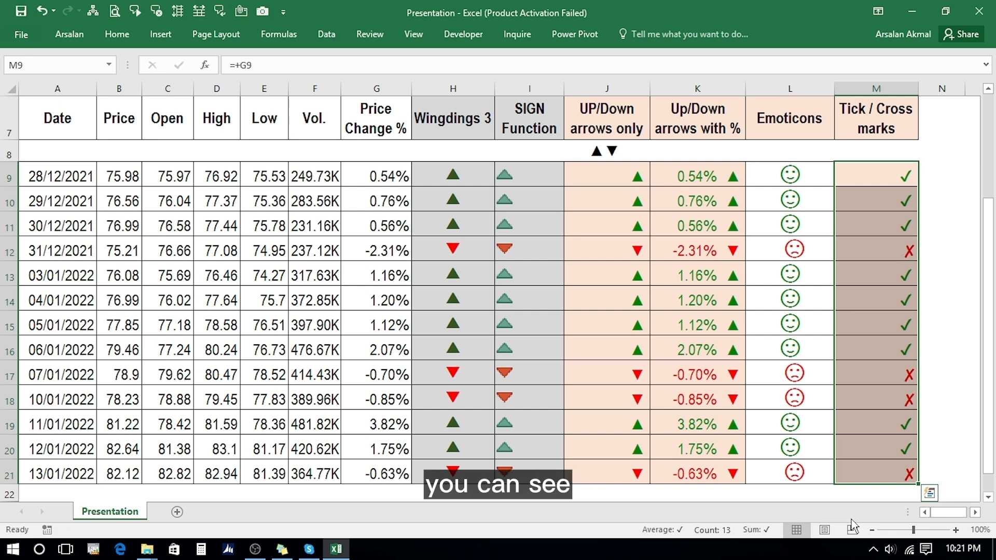
Step: Examine the symbols for positive price changes in rows 9 to 11 across the arrow, emoticon and tick/cross columns
drag(620, 175, 633, 222)
click(708, 181)
drag(708, 182, 723, 226)
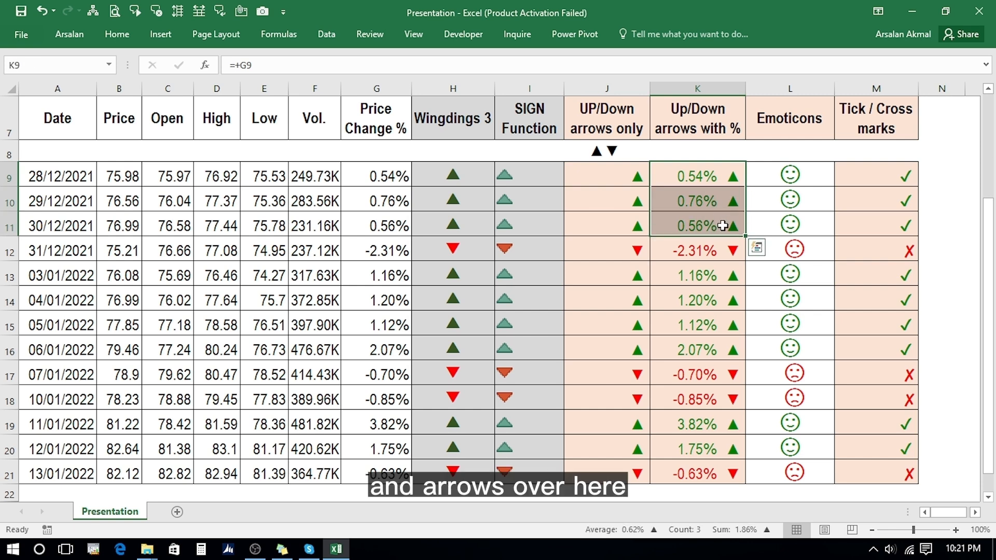
drag(783, 174, 782, 218)
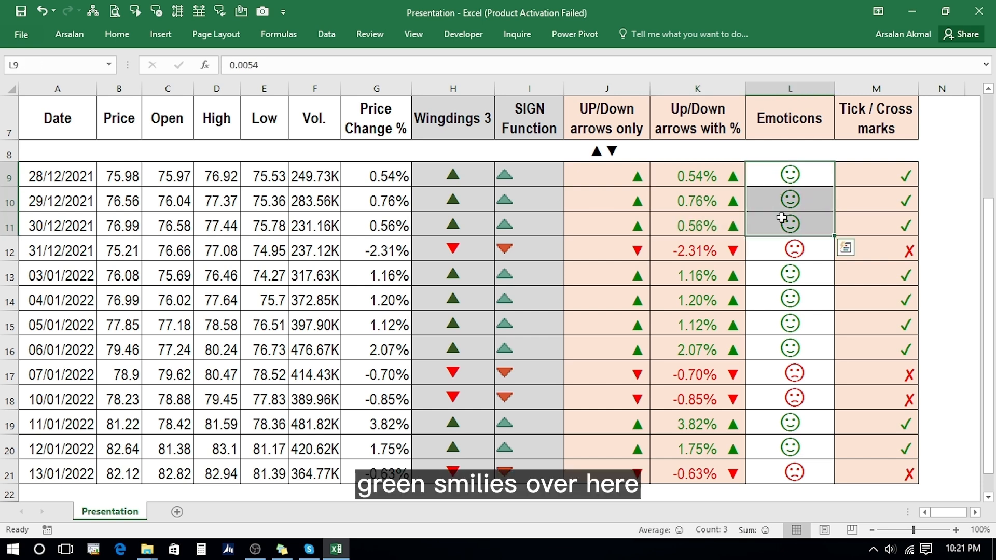
drag(863, 170, 876, 226)
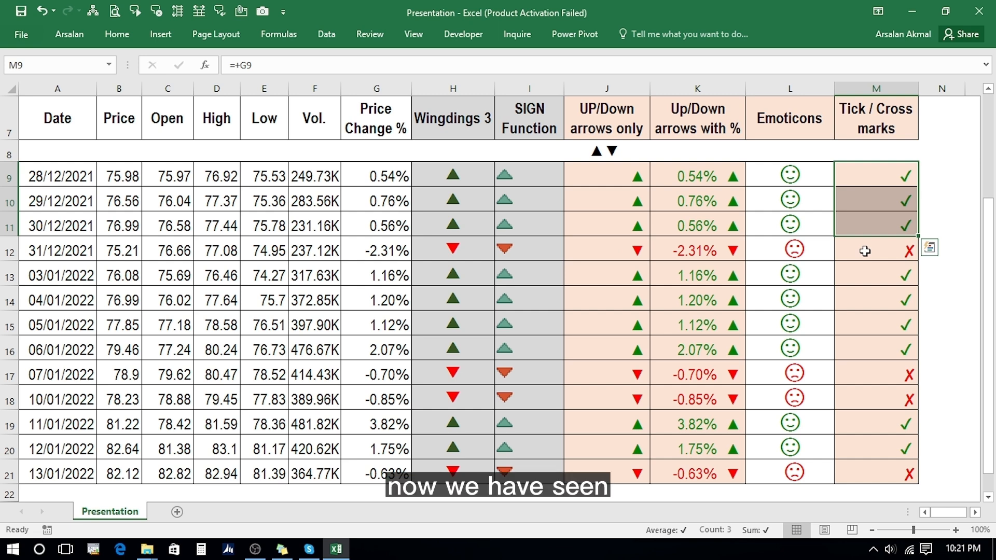
key(Up)
key(Up)
key(Up)
key(Up)
key(Up)
key(Up)
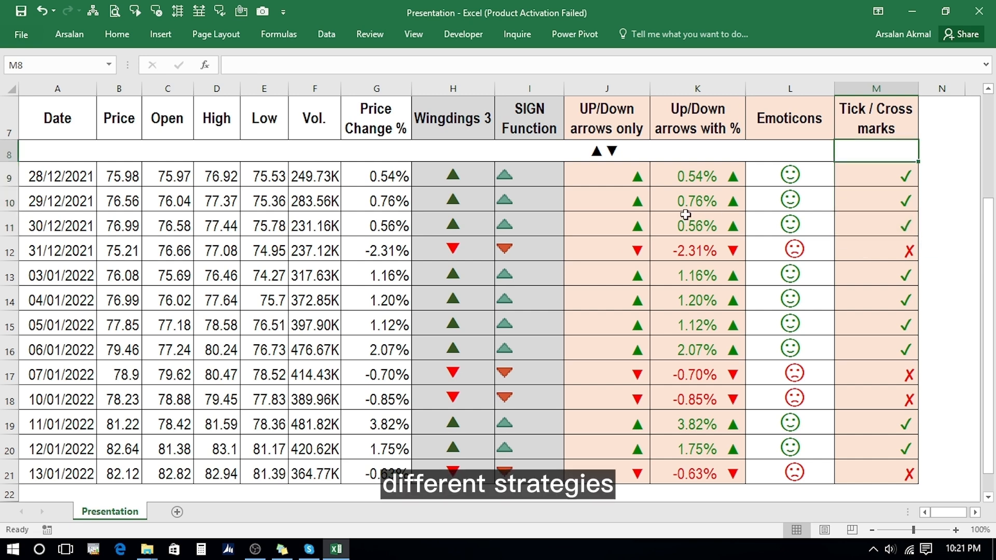